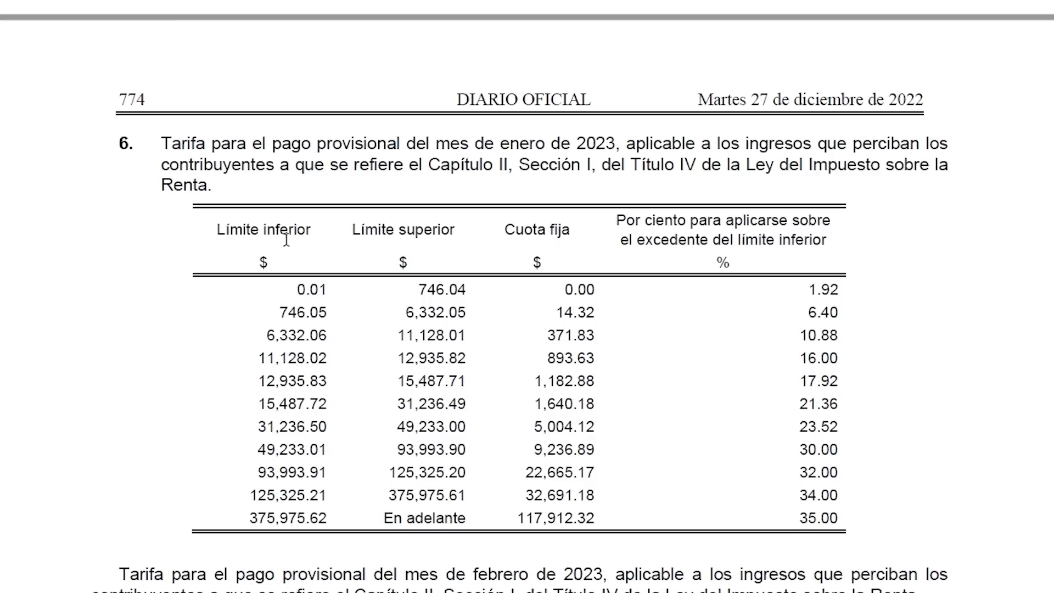
# Examine the limits, fixed fee and percentage columns of the January 2023 provisional payment tariff in the Diario Oficial.
pyautogui.moveTo(289, 291); pyautogui.dragTo(359, 321)
pyautogui.click(417, 343)
pyautogui.moveTo(216, 226); pyautogui.dragTo(569, 230)
pyautogui.click(354, 228)
pyautogui.click(537, 328)
pyautogui.click(573, 330)
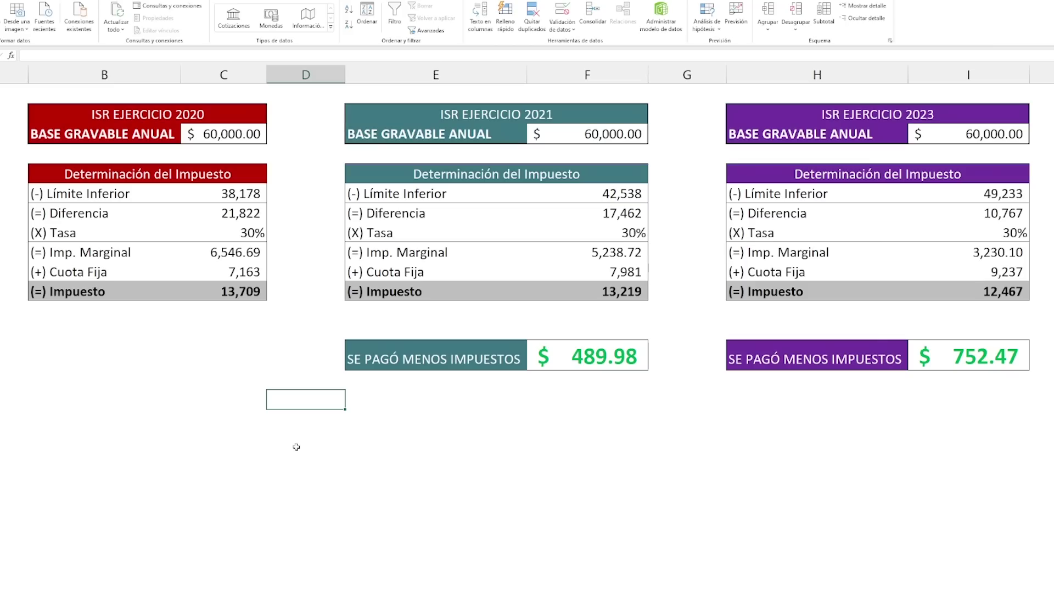
# In the Excel comparison sheet, review the ISR EJERCICIO headings for 2020, 2021 and 2023.
pyautogui.click(126, 114)
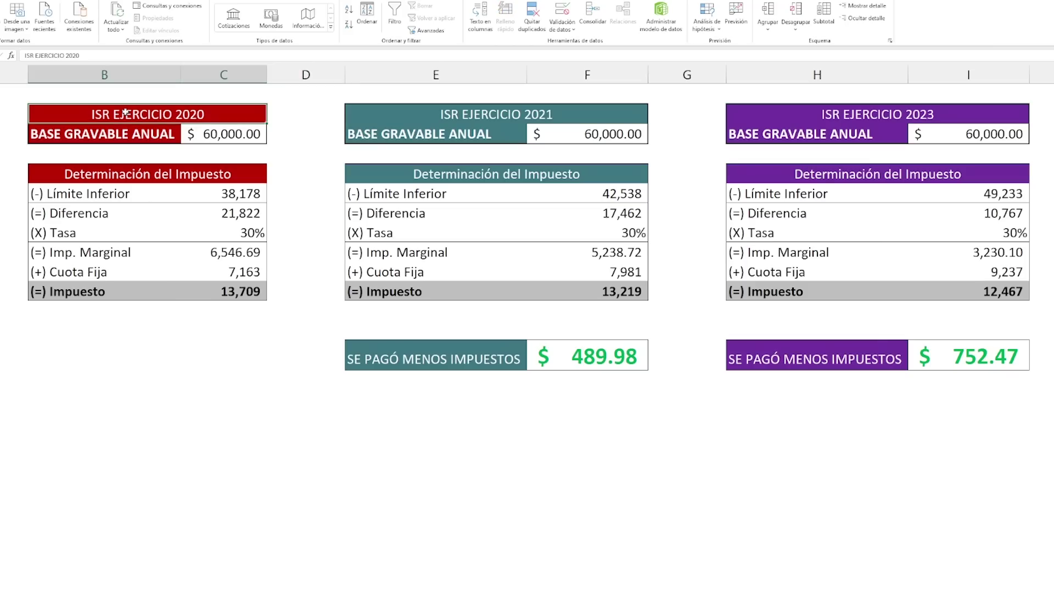
pyautogui.click(469, 114)
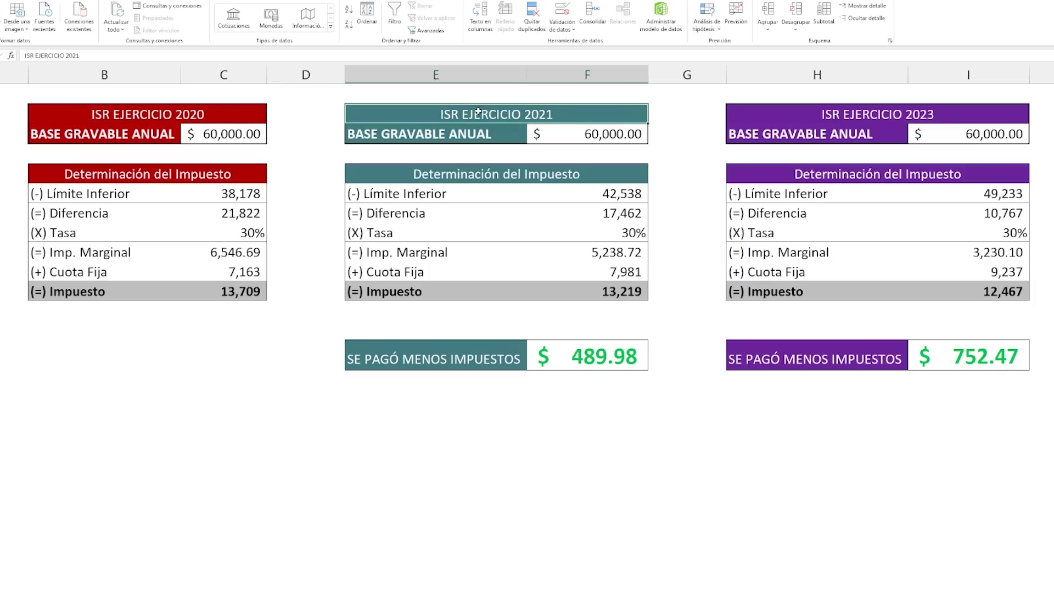
pyautogui.click(819, 117)
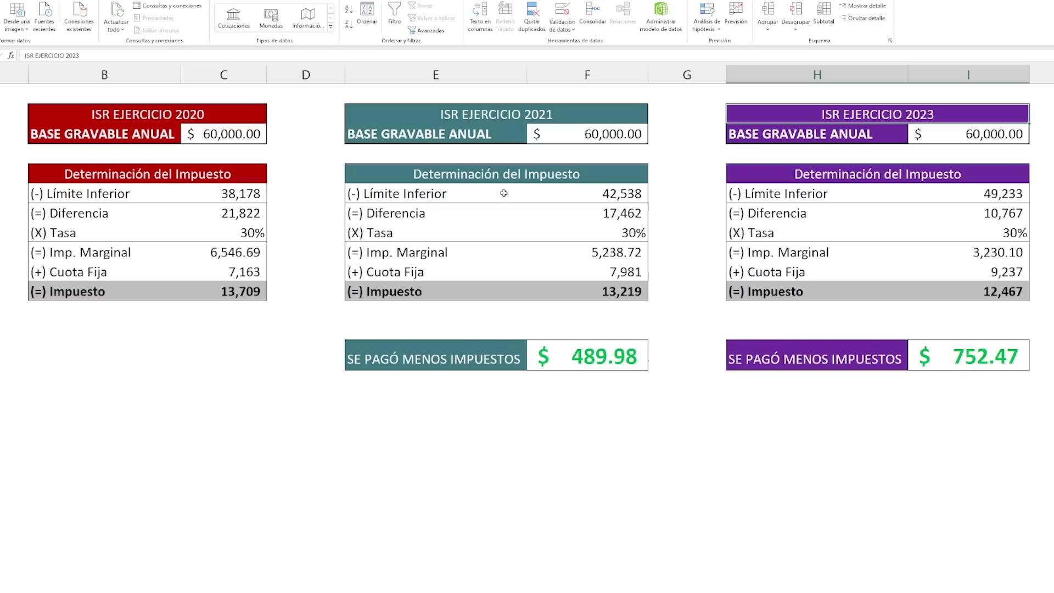
# Inspect the BASE GRAVABLE ANUAL amount in the ISR EJERCICIO 2020 block of the first example.
pyautogui.click(299, 138)
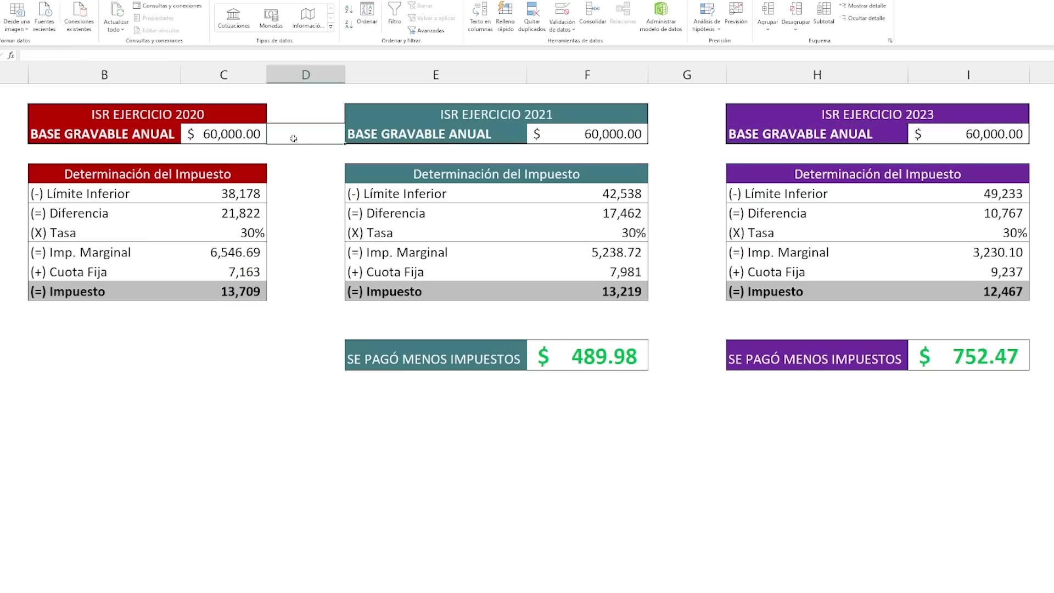
pyautogui.press('Left')
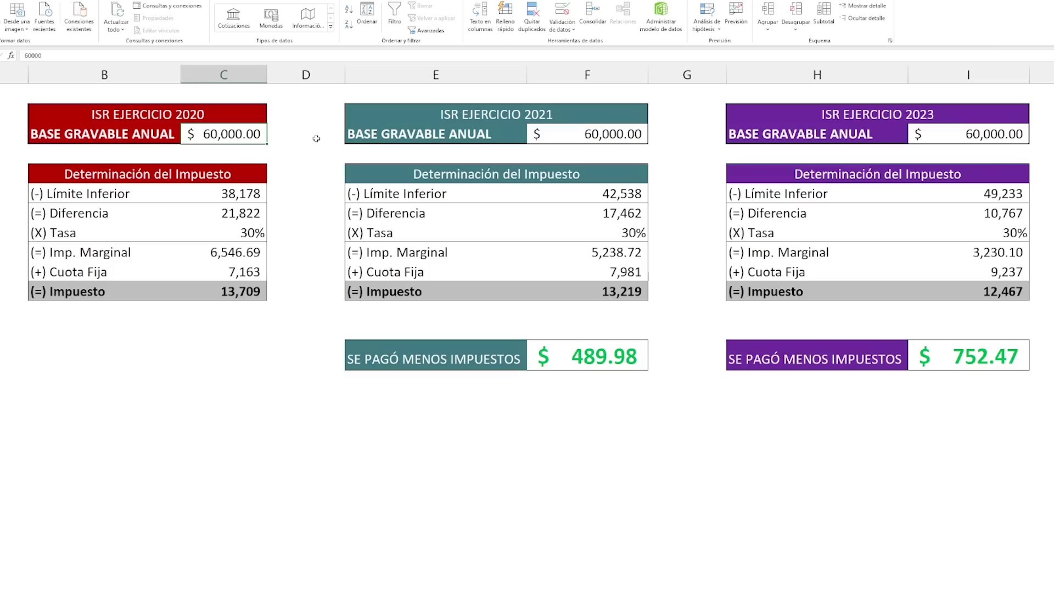
pyautogui.click(316, 138)
pyautogui.click(258, 134)
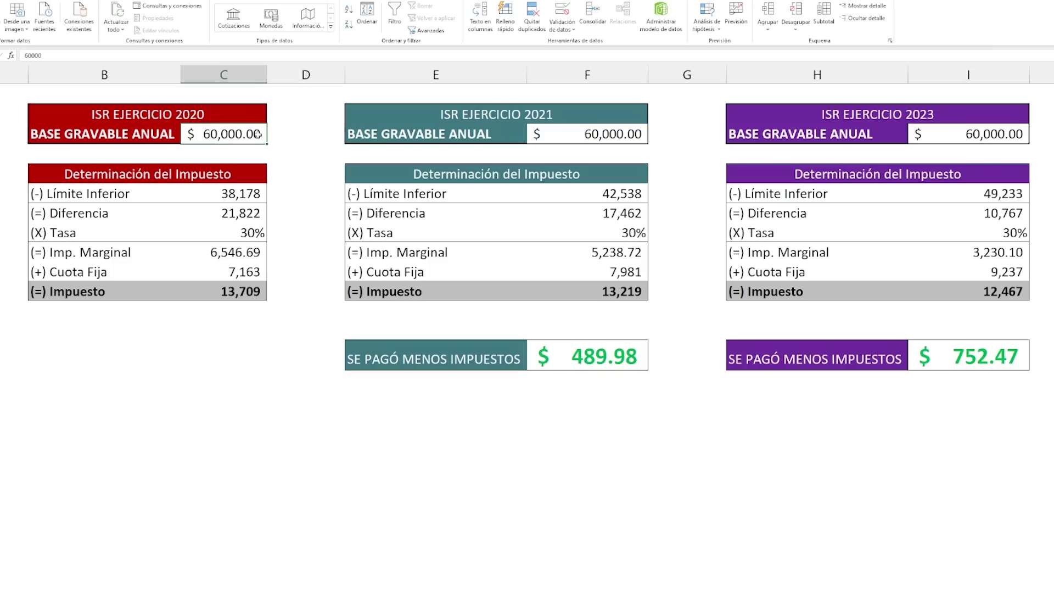
pyautogui.click(308, 127)
pyautogui.click(224, 119)
pyautogui.click(256, 147)
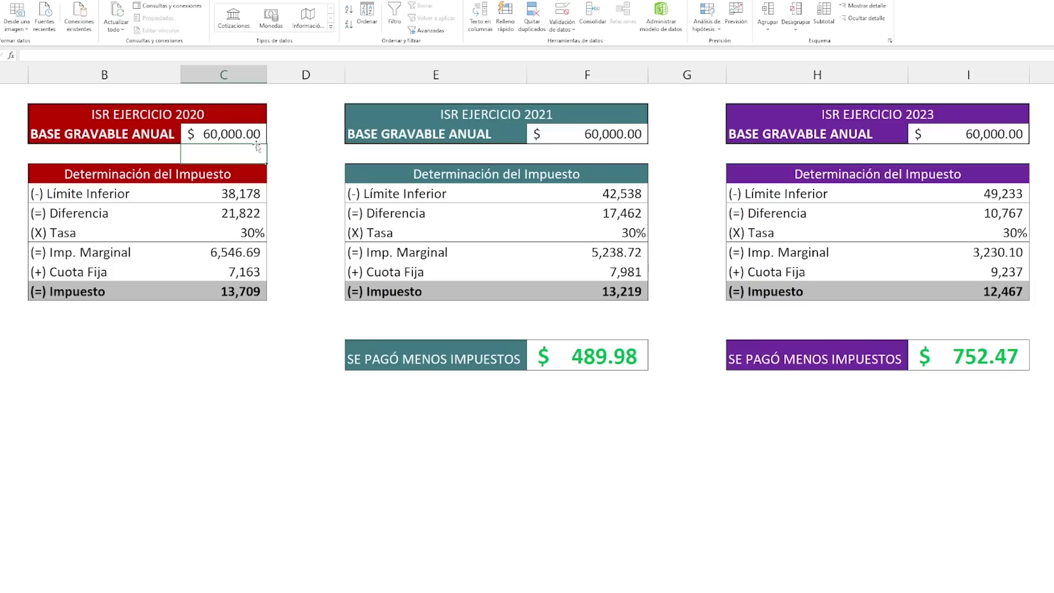
pyautogui.click(332, 195)
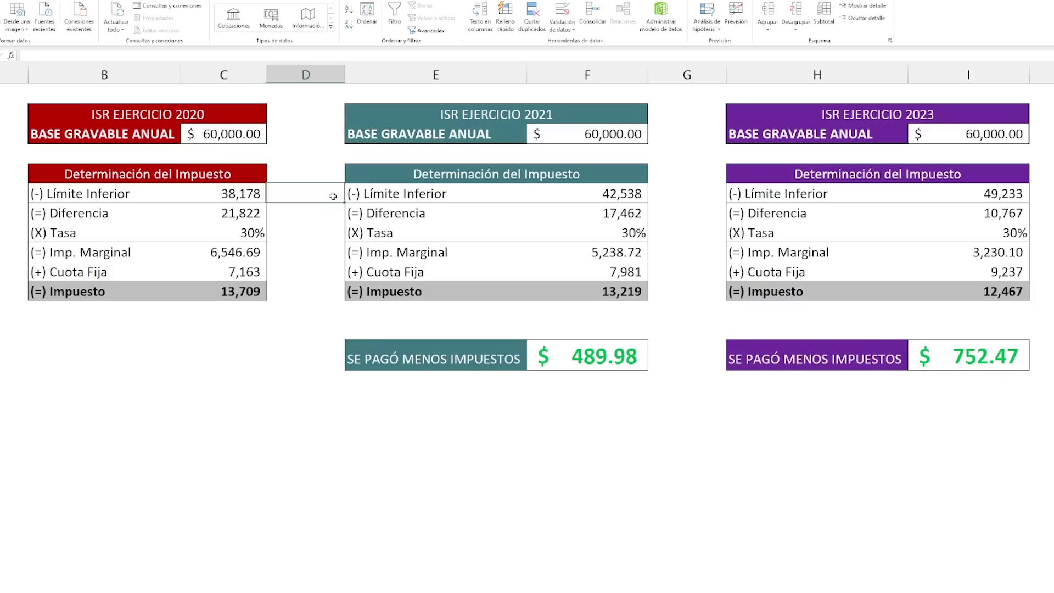
pyautogui.click(250, 134)
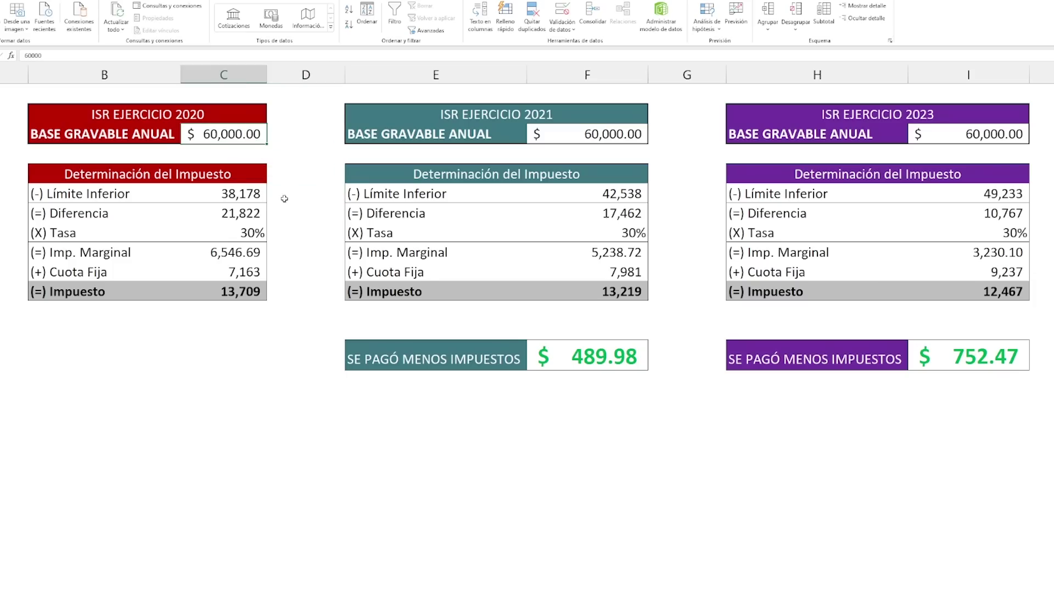
# Examine the 2020 tax determination down to its Impuesto result and check it against the annual taxable base.
pyautogui.click(301, 236)
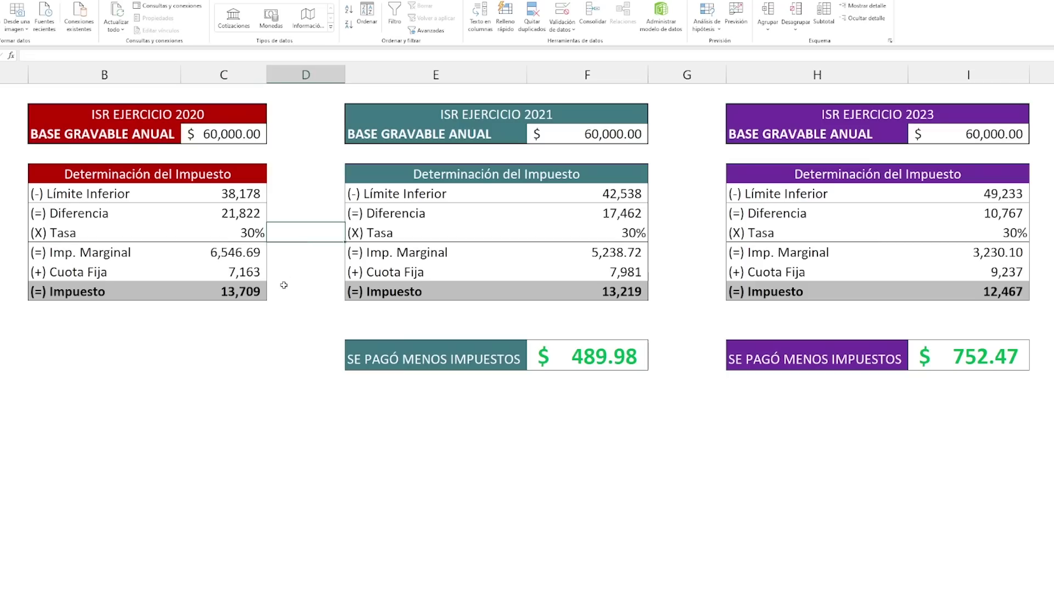
pyautogui.click(287, 296)
pyautogui.click(226, 295)
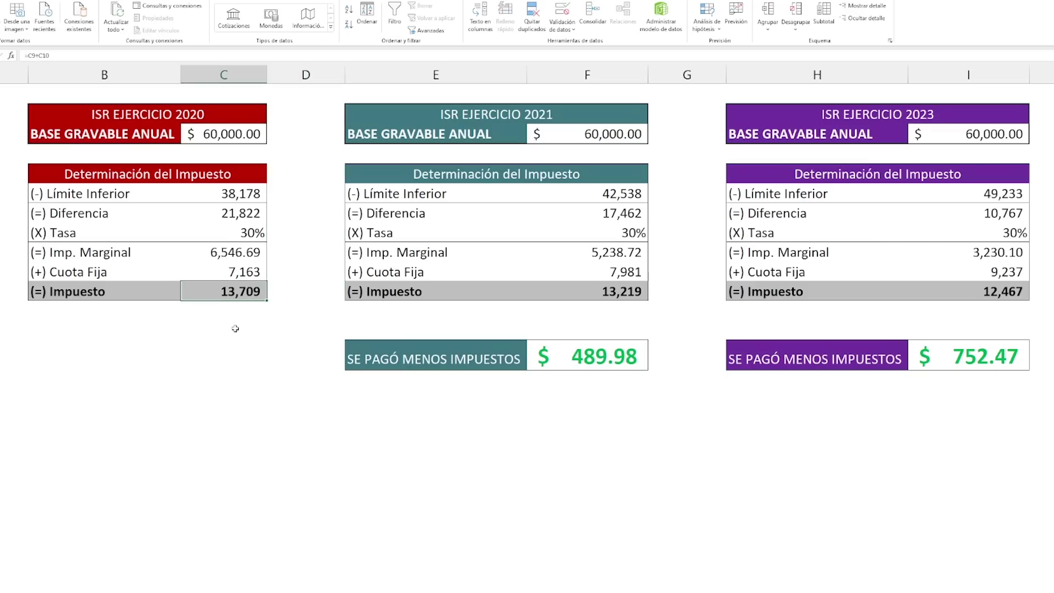
pyautogui.moveTo(235, 328); pyautogui.dragTo(233, 308)
pyautogui.click(231, 295)
pyautogui.click(231, 134)
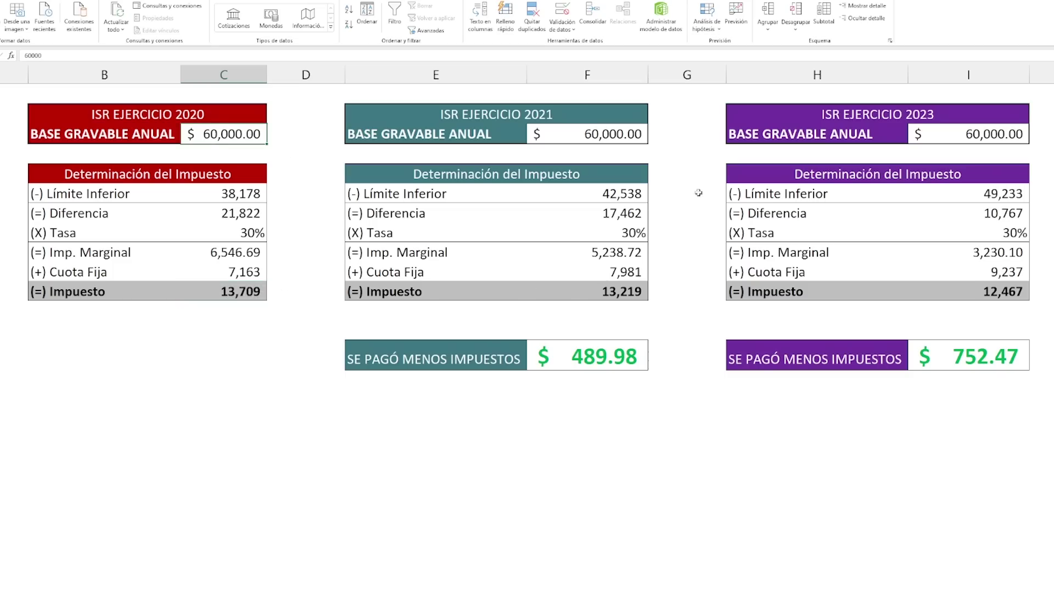
# Compare the 2020 and 2021 Impuesto results and inspect the 2021 SE PAGÓ MENOS IMPUESTOS difference.
pyautogui.click(609, 291)
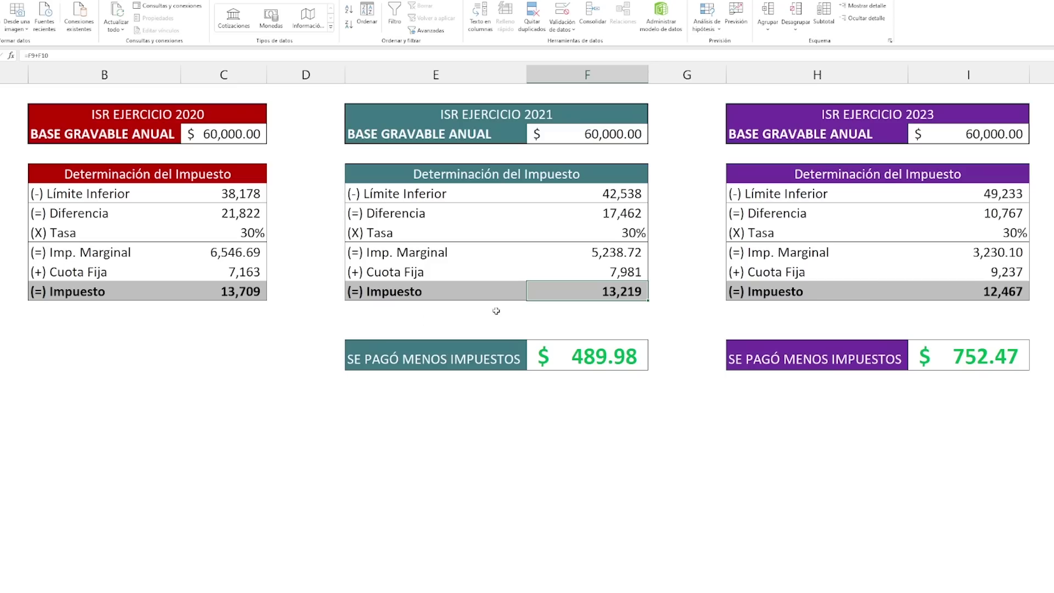
pyautogui.click(241, 293)
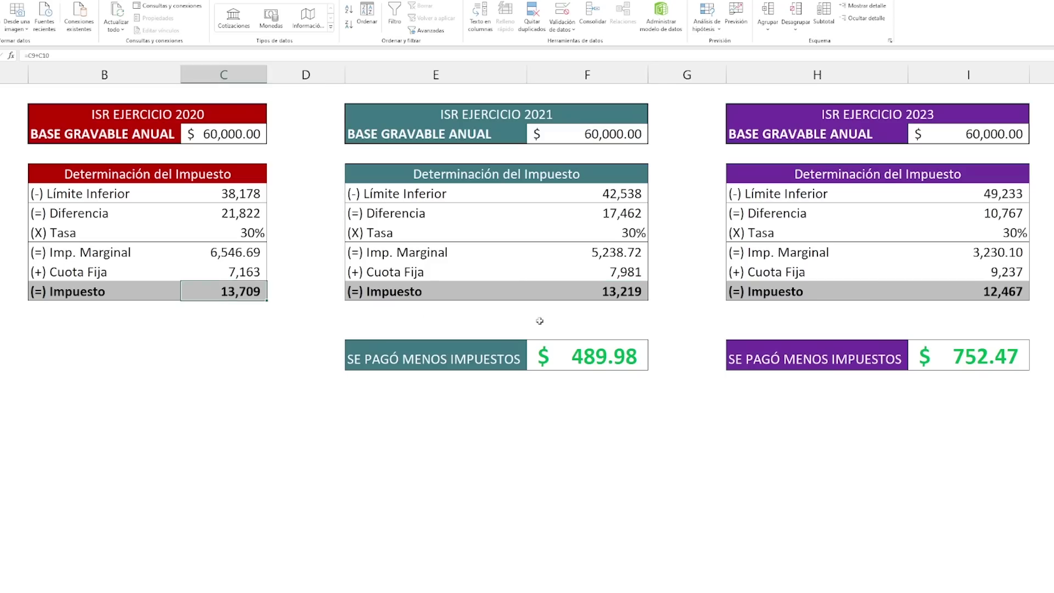
pyautogui.click(606, 294)
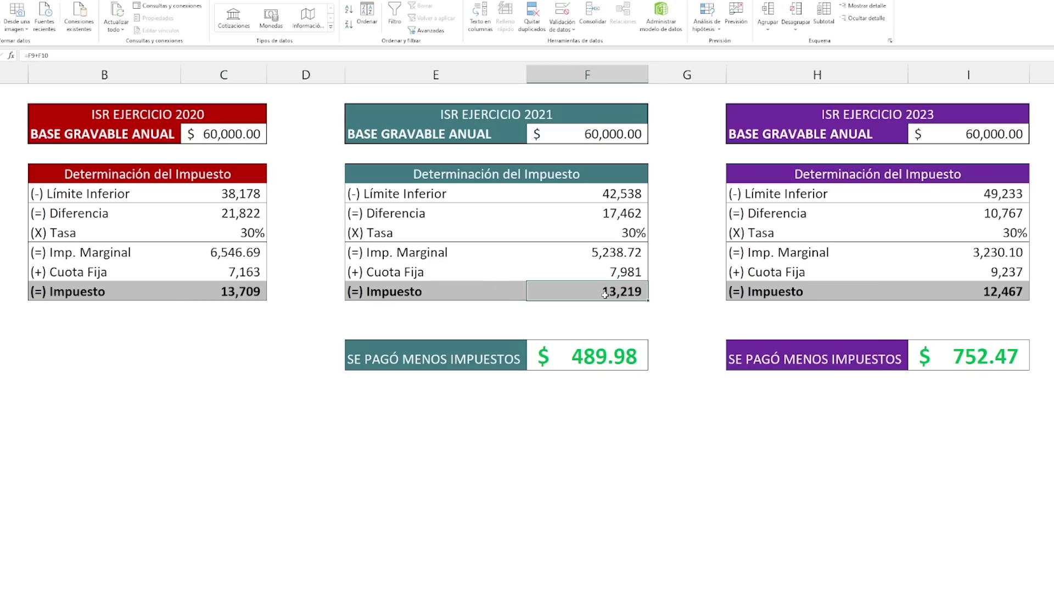
pyautogui.click(583, 365)
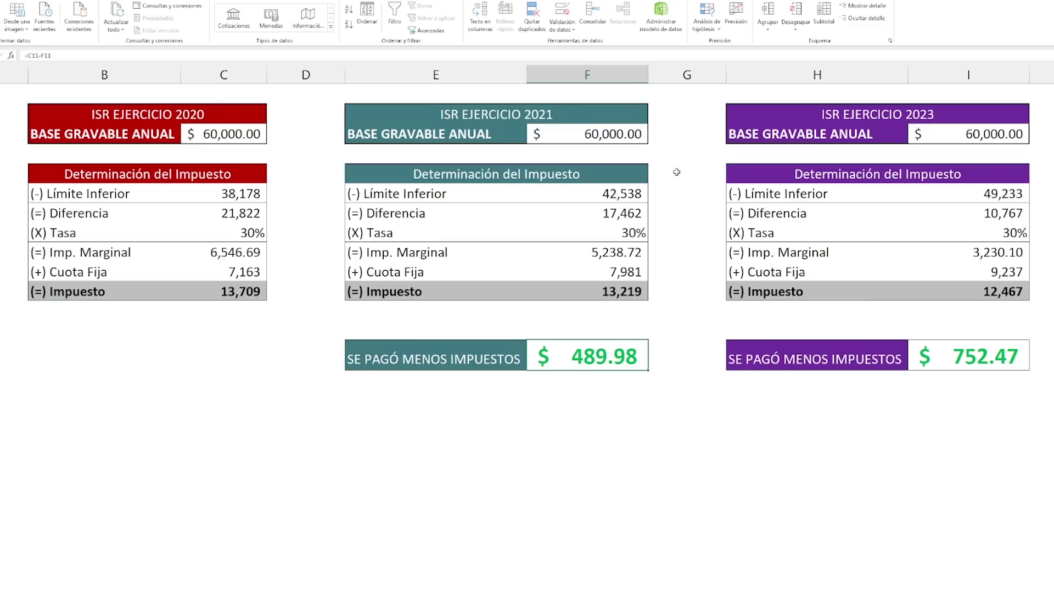
# Compare the 2021 and 2023 Impuesto results and inspect the 2023 SE PAGÓ MENOS IMPUESTOS difference.
pyautogui.click(979, 136)
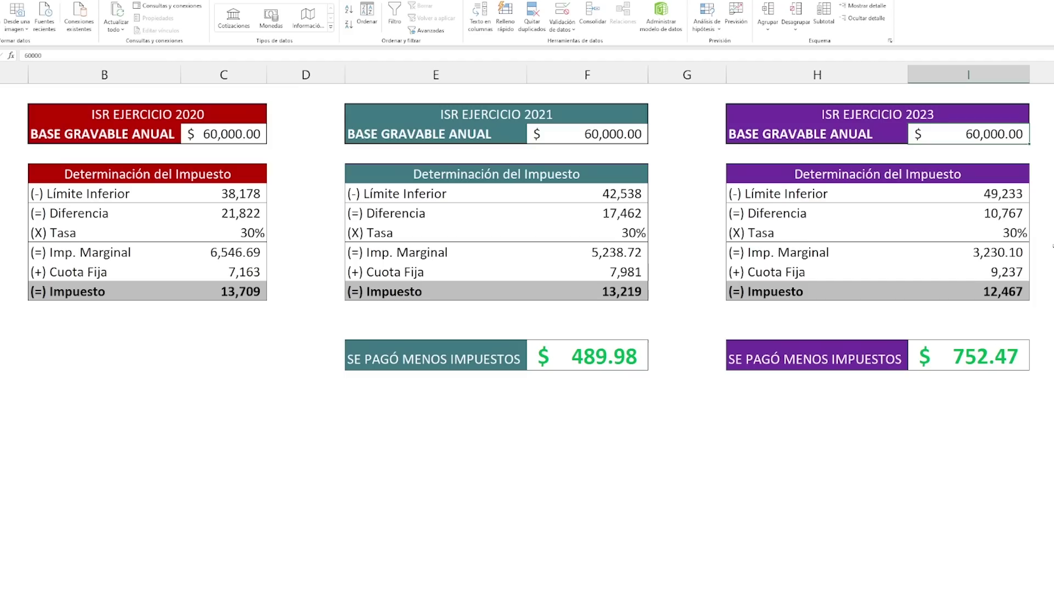
pyautogui.click(640, 294)
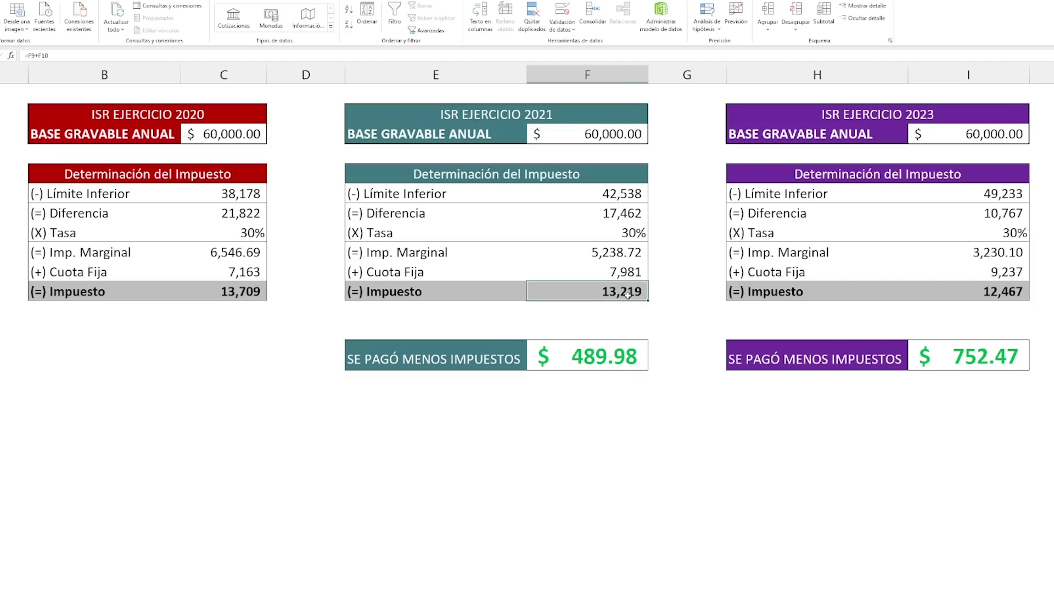
pyautogui.click(982, 293)
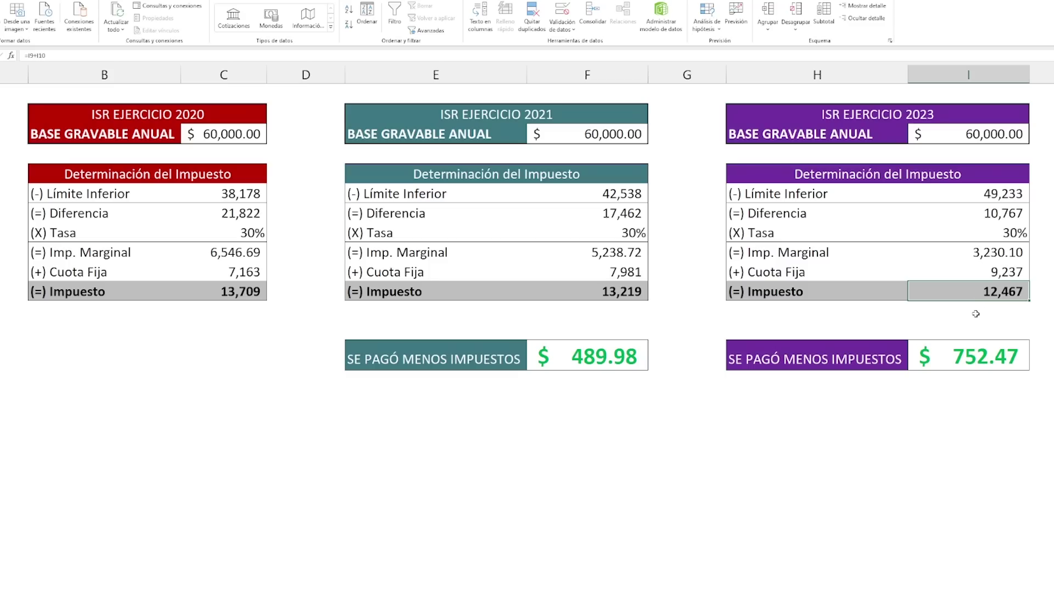
pyautogui.click(456, 112)
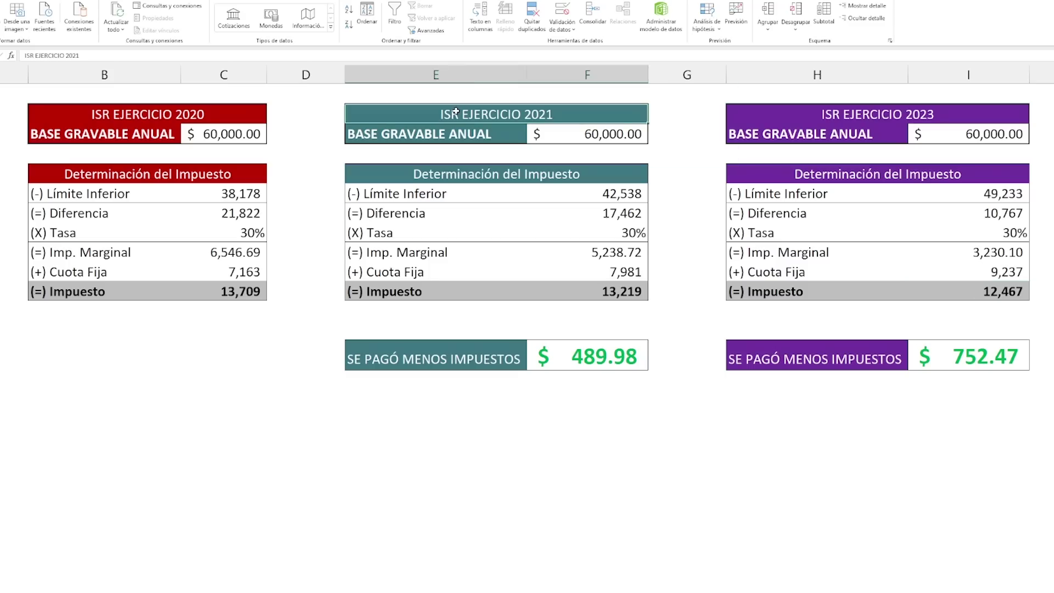
pyautogui.click(875, 116)
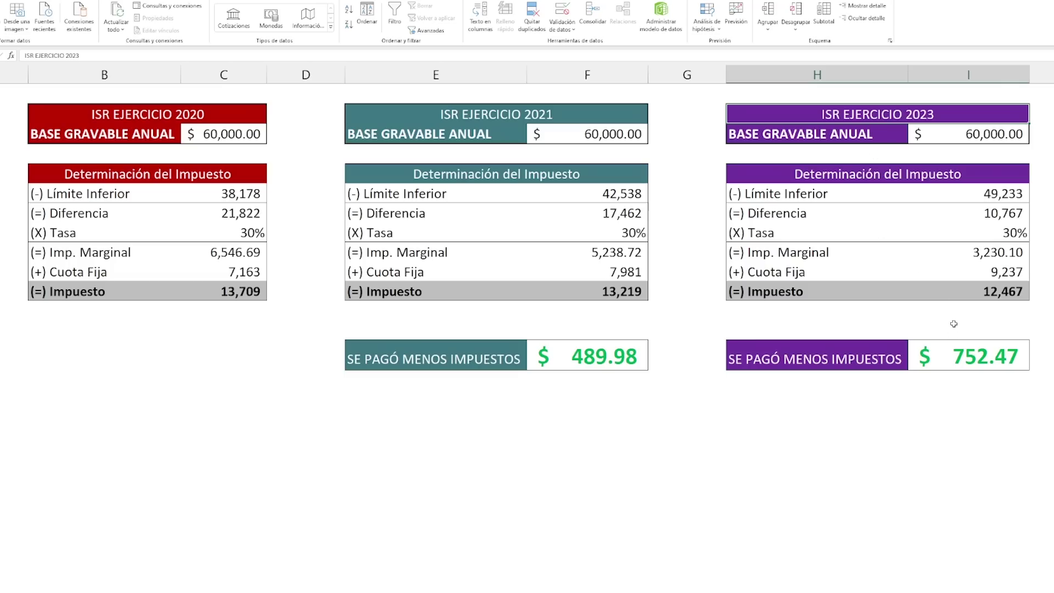
pyautogui.click(949, 347)
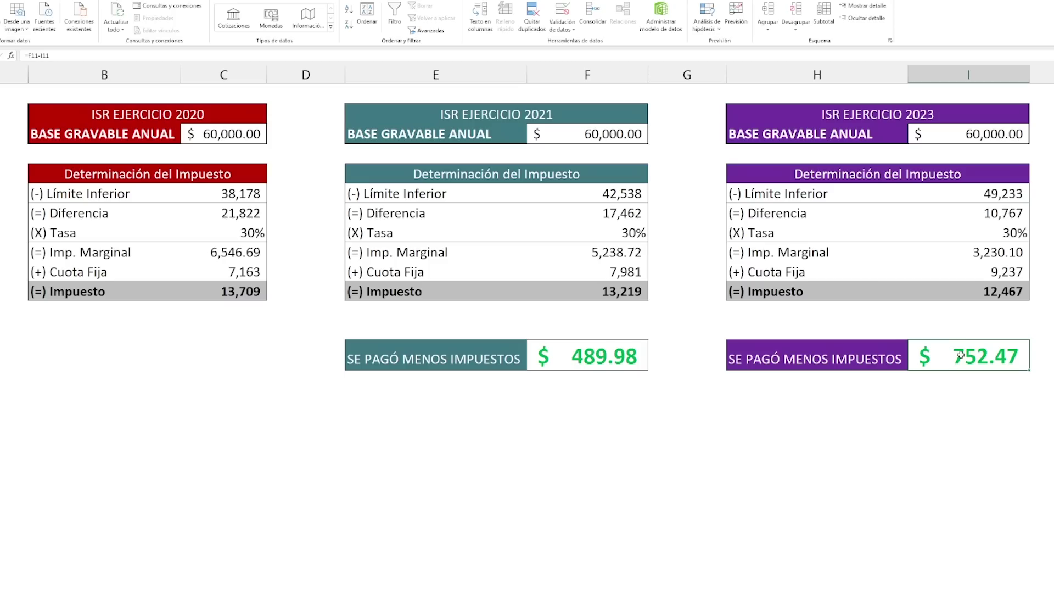
# Recheck the annual base and Impuesto of 2021 and 2023, and the formula of the 2023 tax difference.
pyautogui.click(609, 140)
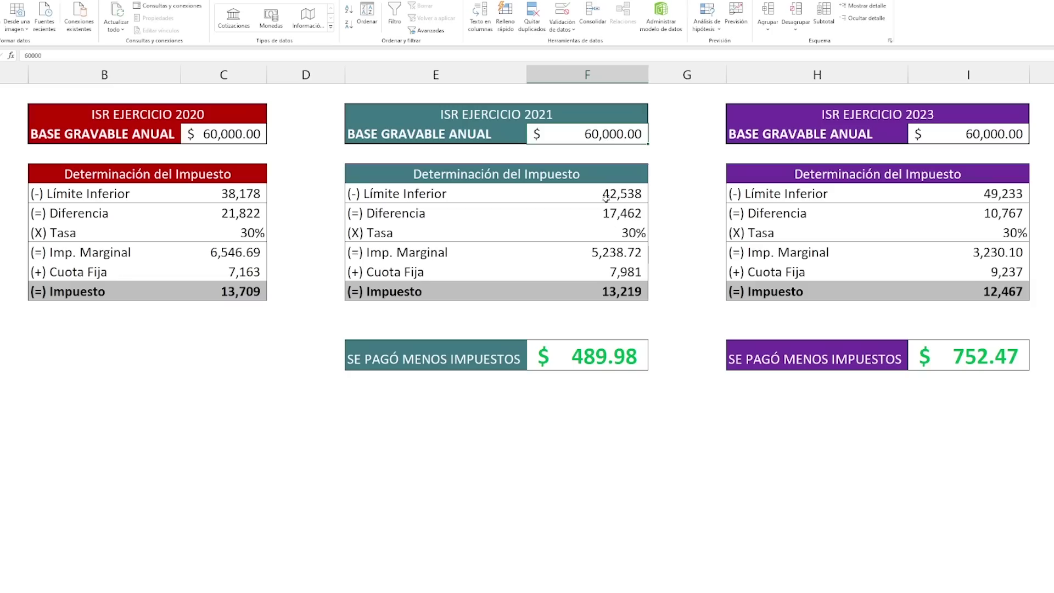
pyautogui.click(612, 288)
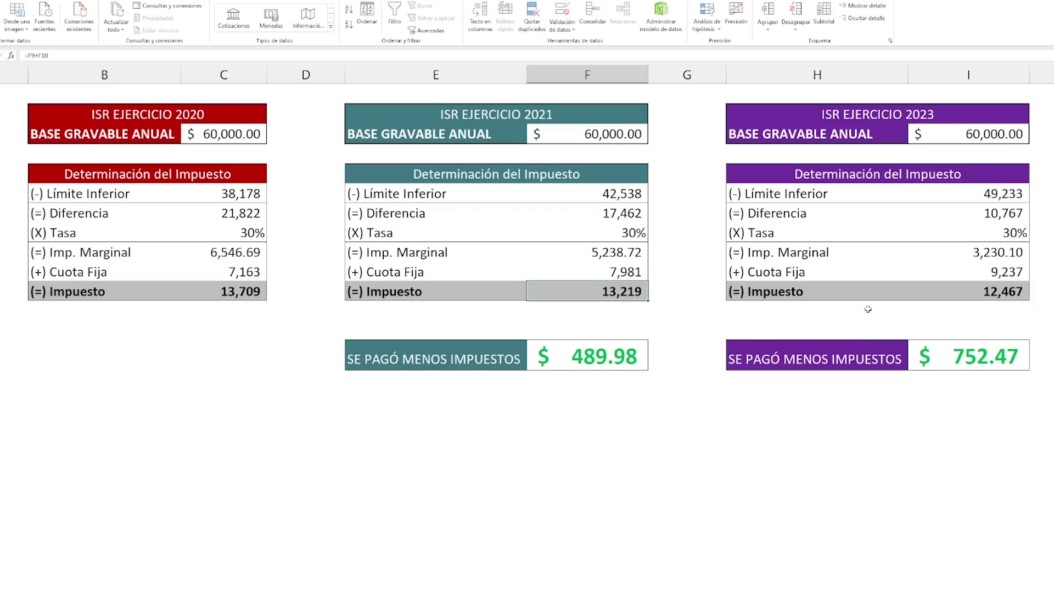
pyautogui.click(940, 143)
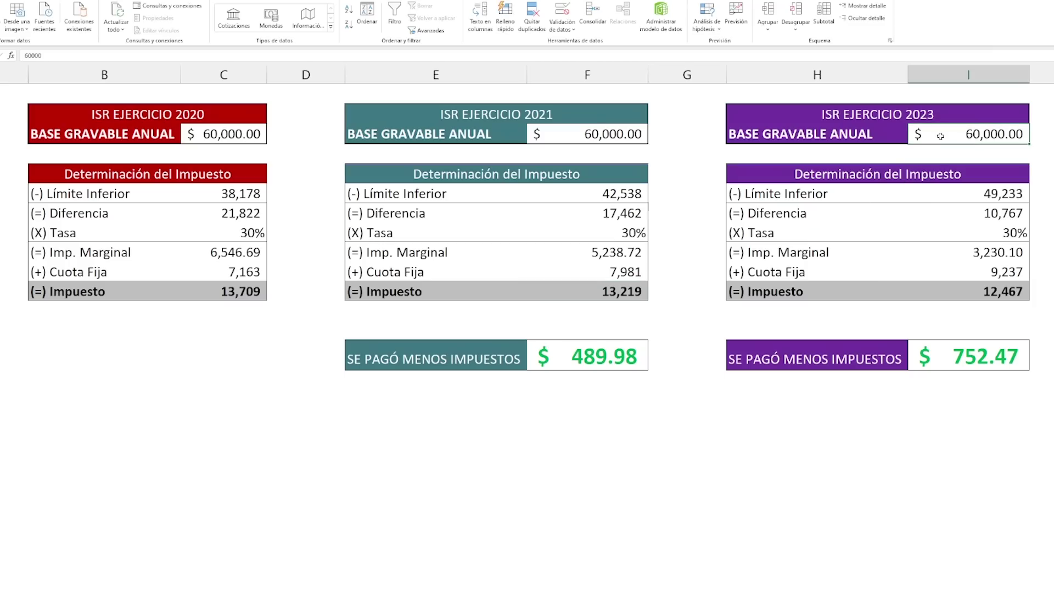
pyautogui.click(946, 294)
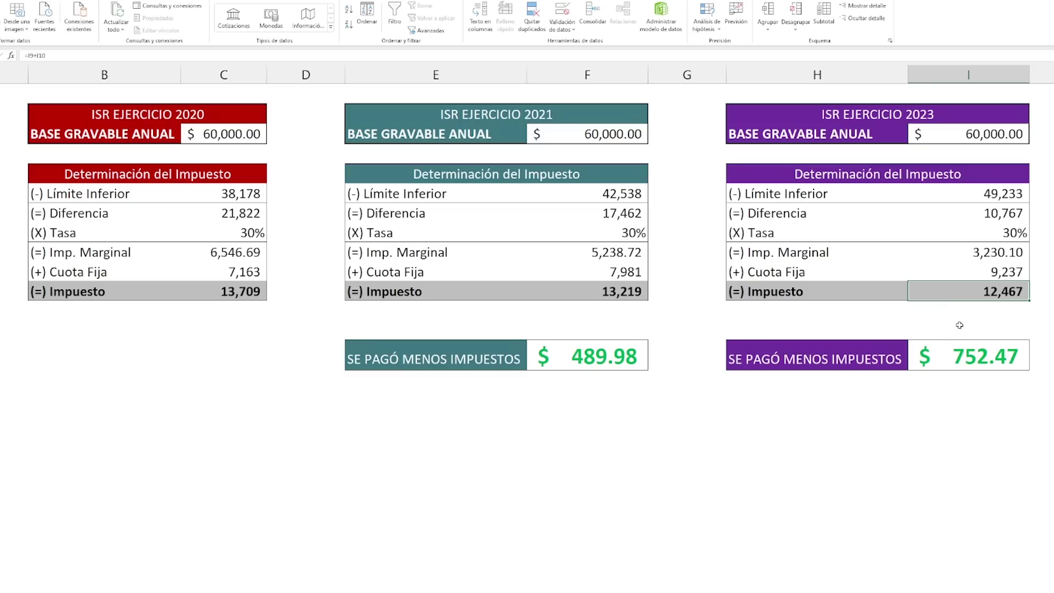
pyautogui.click(964, 353)
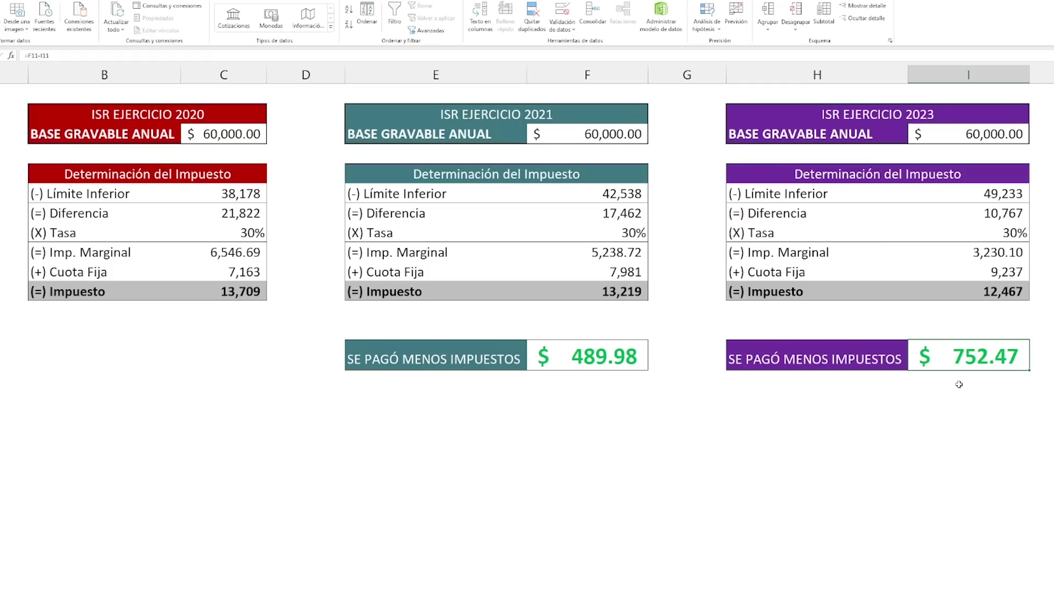
pyautogui.click(959, 384)
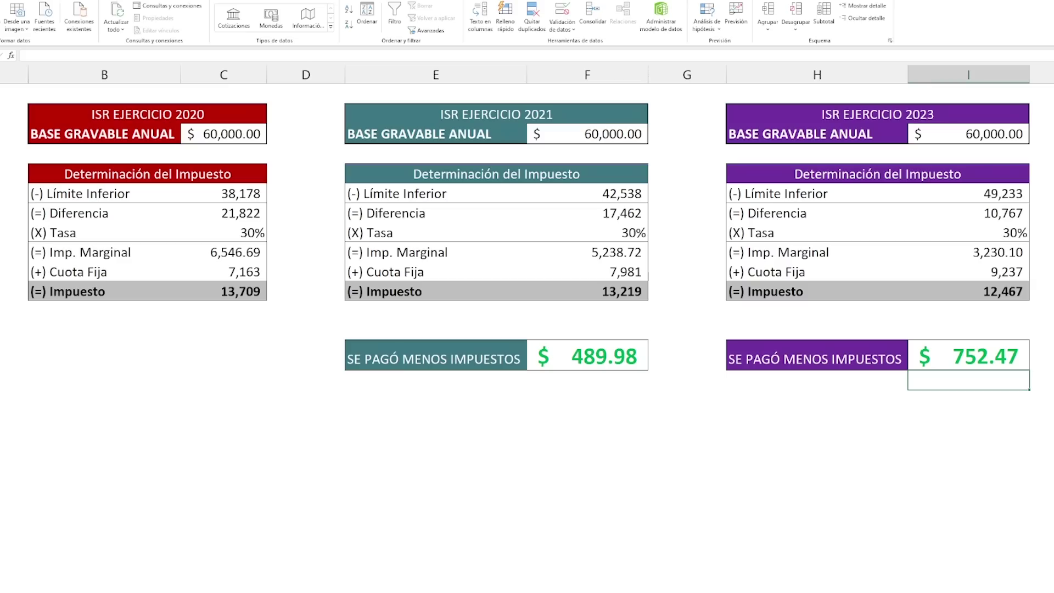
# Go to the second ISR comparison below and inspect its 2020 BASE GRAVABLE ANUAL amount.
pyautogui.scroll(-3, 141, 432)
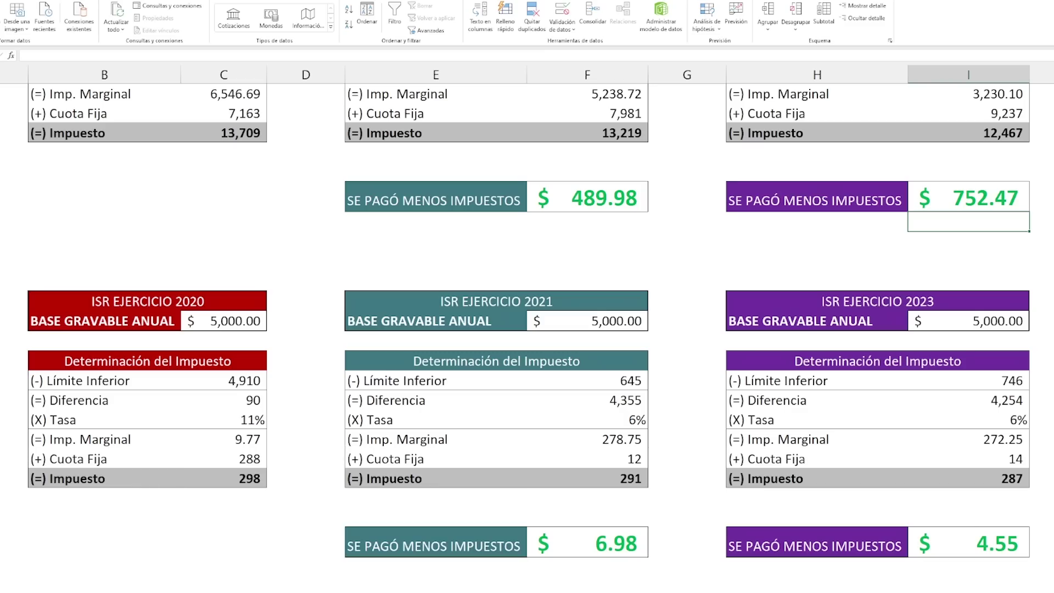
pyautogui.click(292, 283)
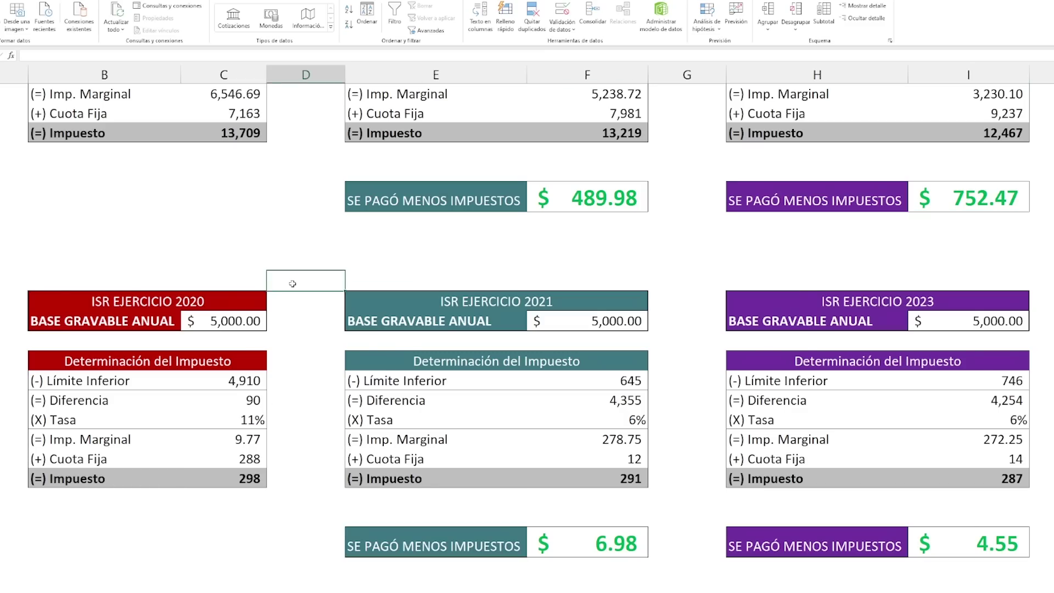
pyautogui.scroll(-3, 292, 283)
pyautogui.click(229, 122)
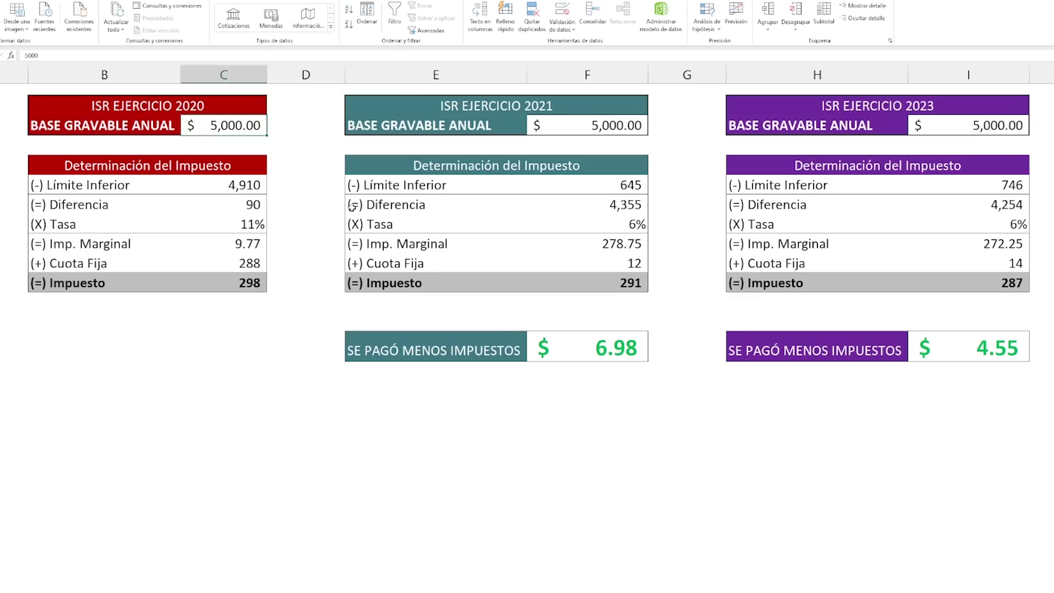
pyautogui.click(282, 204)
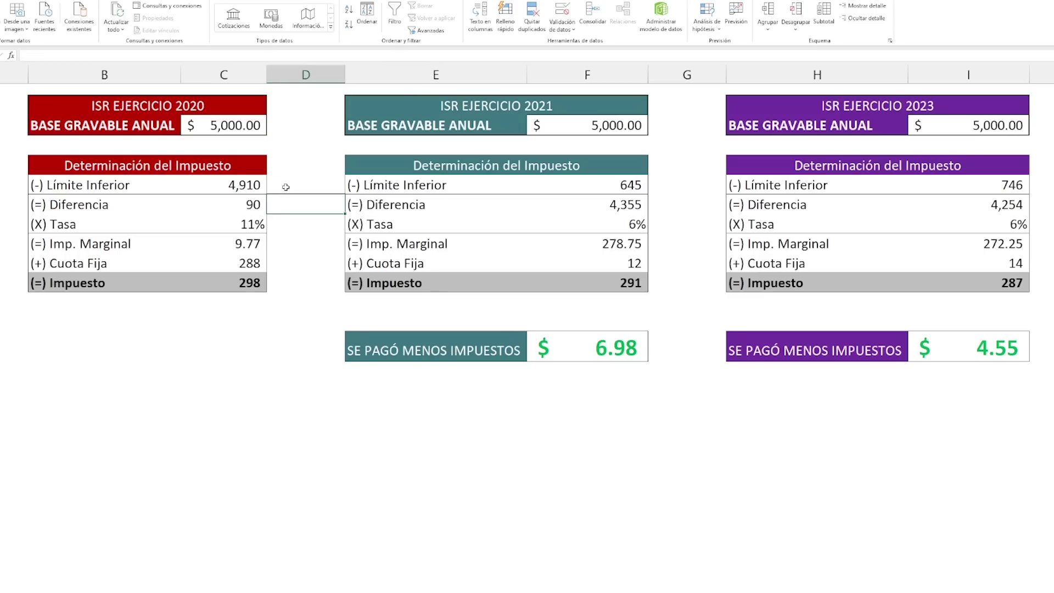
# Review the 2020 heading and annual base of the second example, as well as its ISR EJERCICIO 2021 heading.
pyautogui.click(149, 111)
pyautogui.click(202, 123)
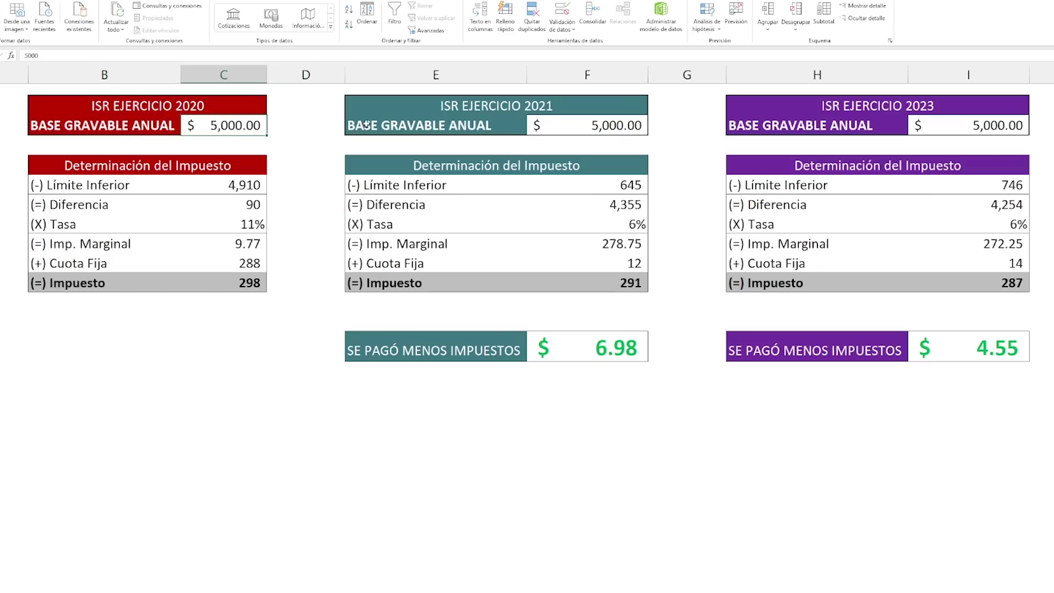
pyautogui.press('Up')
pyautogui.moveTo(322, 112); pyautogui.dragTo(503, 114)
pyautogui.click(510, 107)
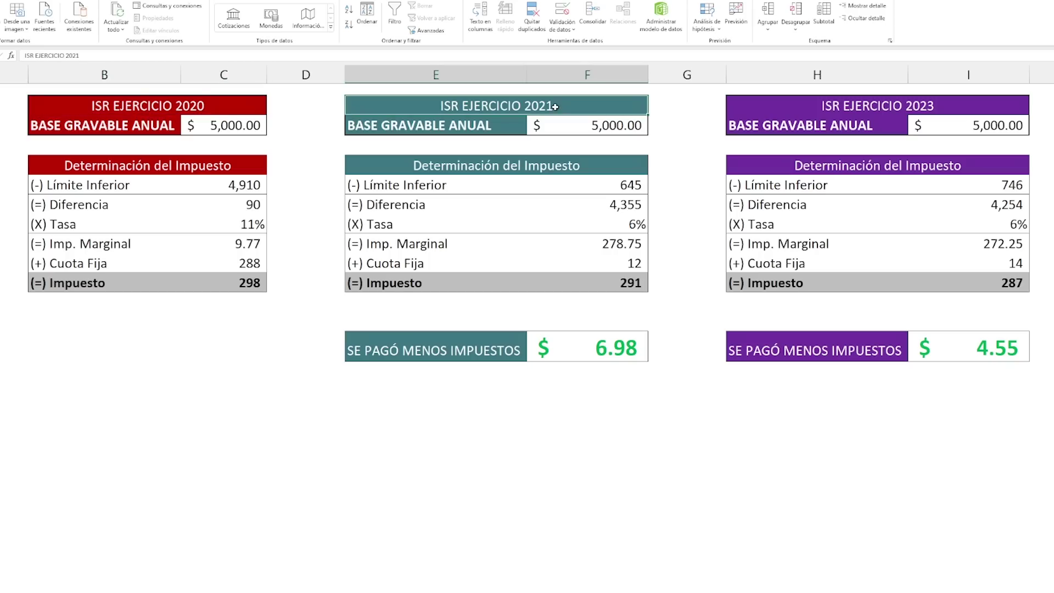
# Rename the second comparison's ISR EJERCICIO 2021 heading as ISR EJERCICIO 2021-2022.
pyautogui.click(930, 108)
pyautogui.click(487, 105)
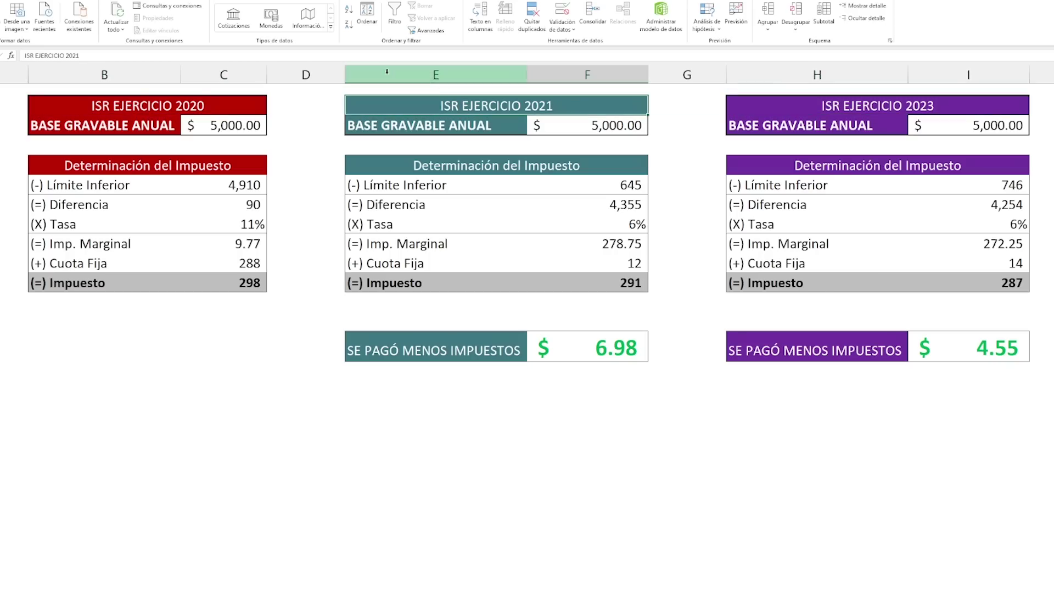
pyautogui.click(398, 53)
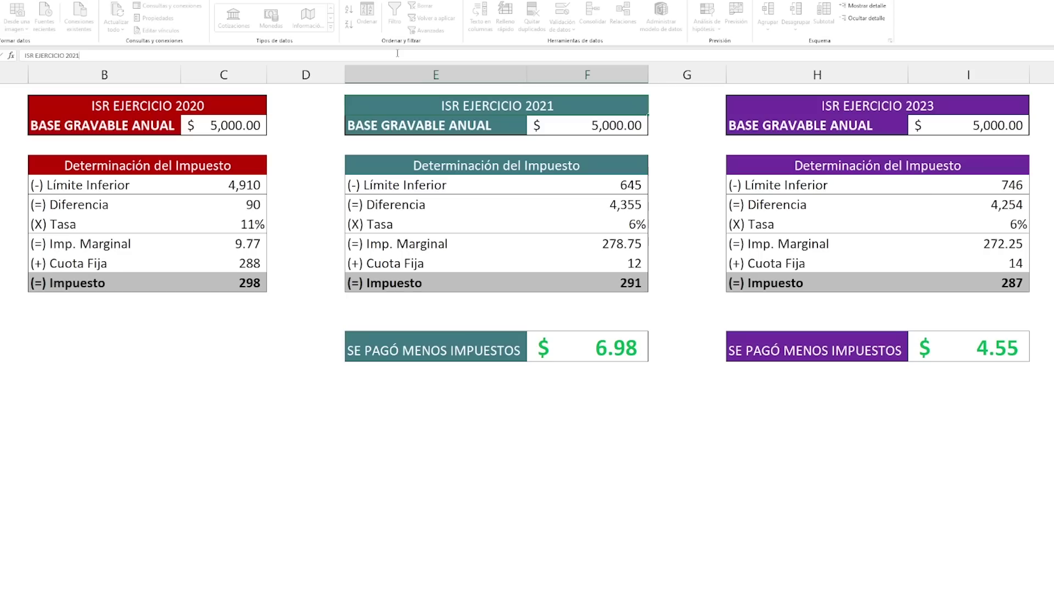
pyautogui.press('BackSpace')
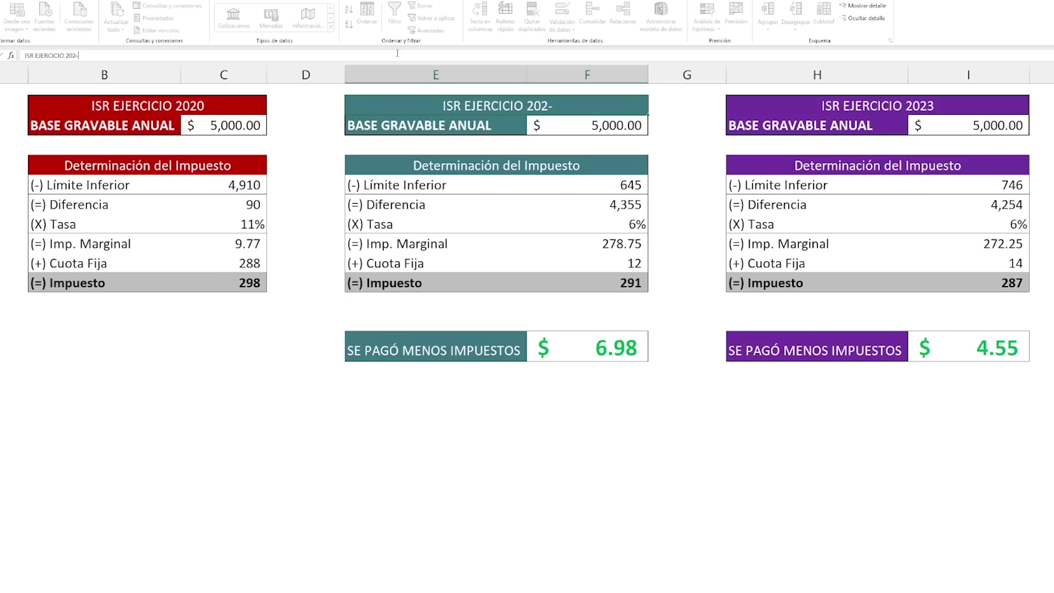
pyautogui.write('1')
pyautogui.press('BackSpace')
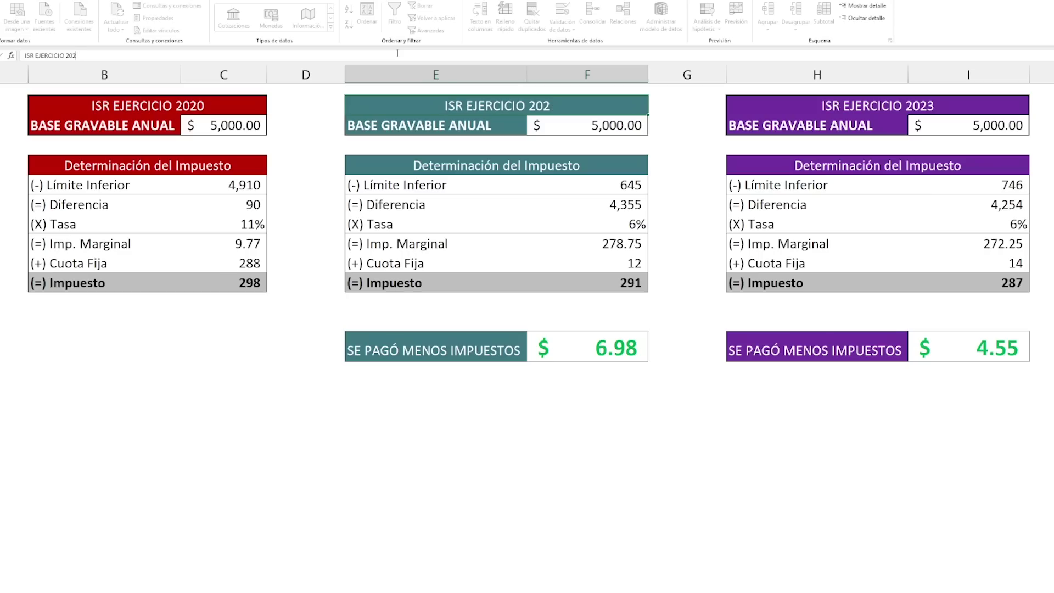
pyautogui.write('1-2022')
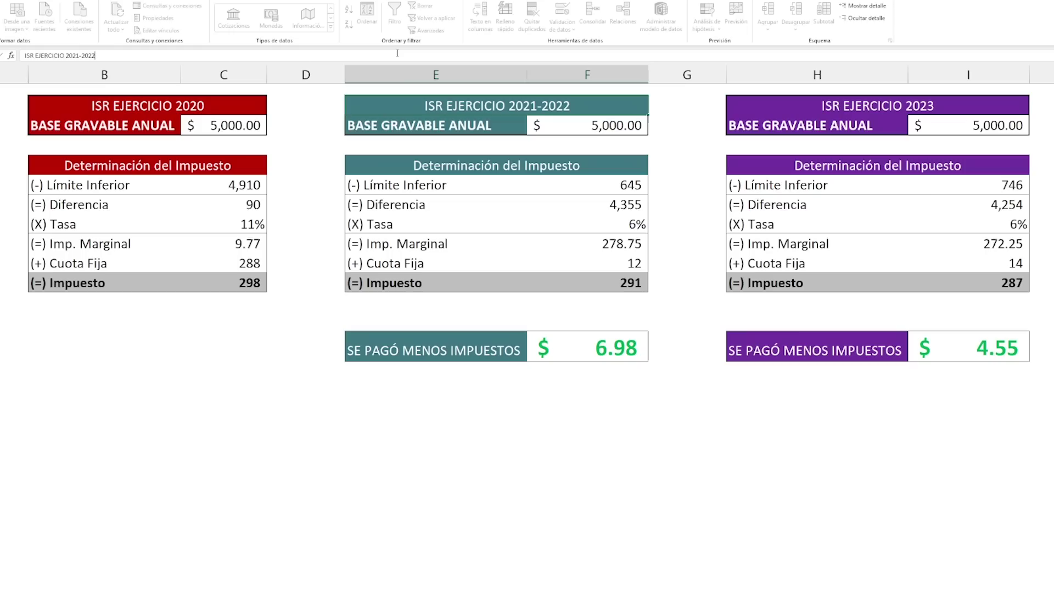
pyautogui.press('Return')
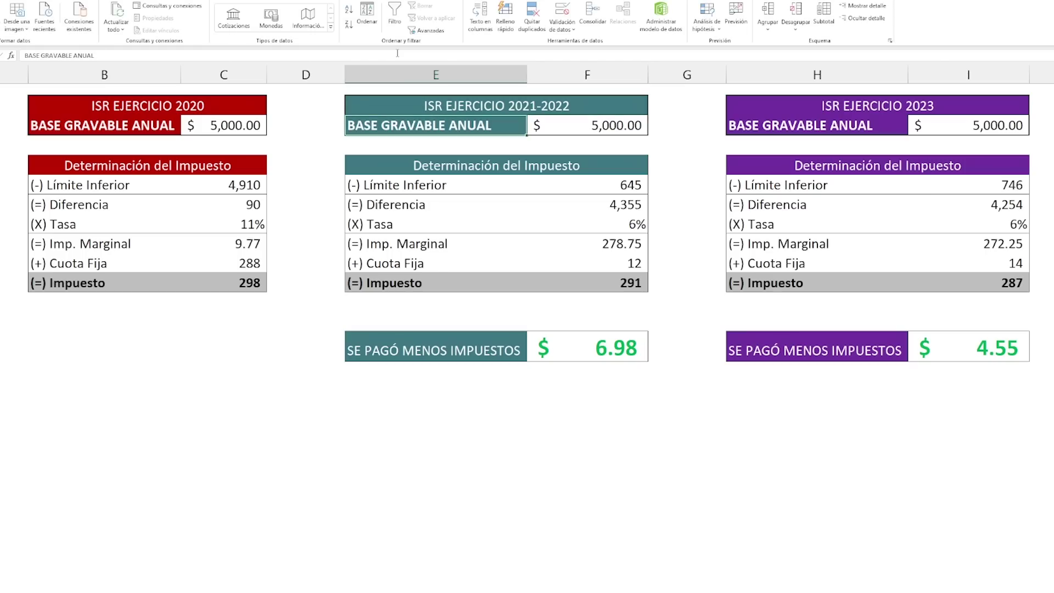
# Review the three year headings of the second comparison and the annual base of 2020 and 2021-2022.
pyautogui.click(529, 105)
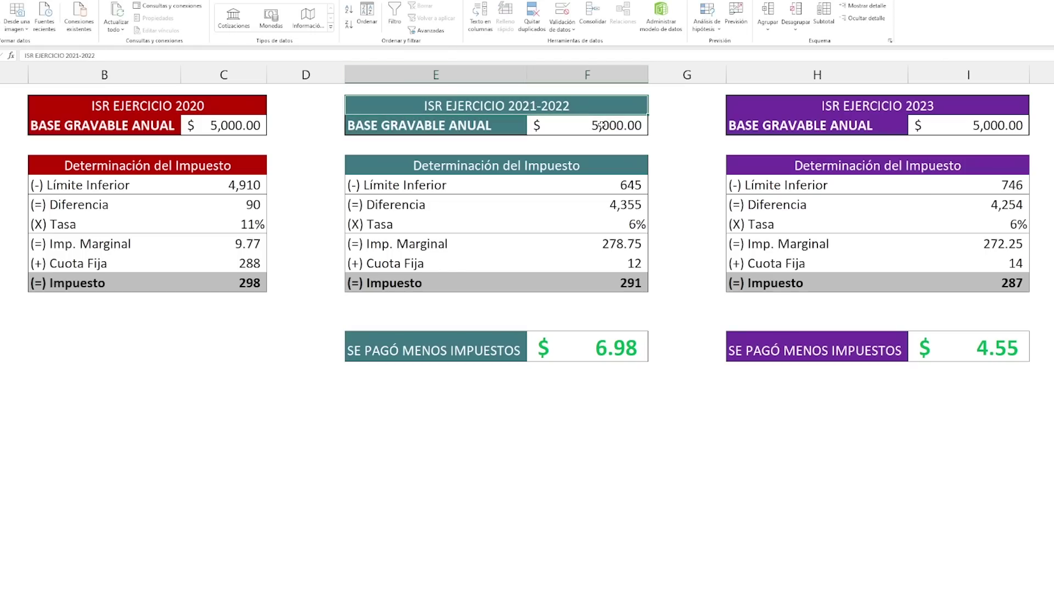
pyautogui.click(602, 125)
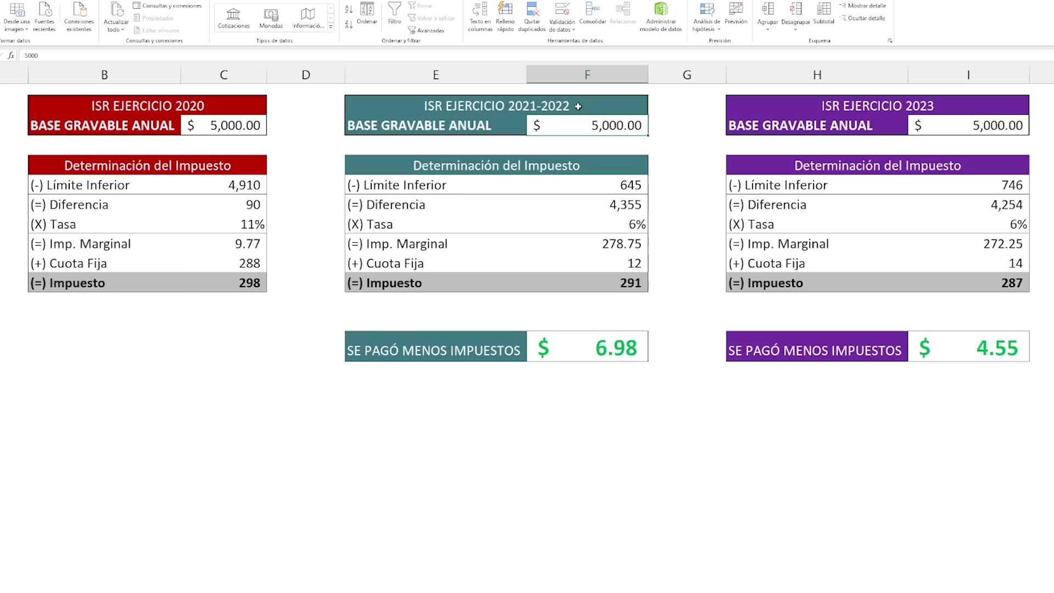
pyautogui.click(895, 106)
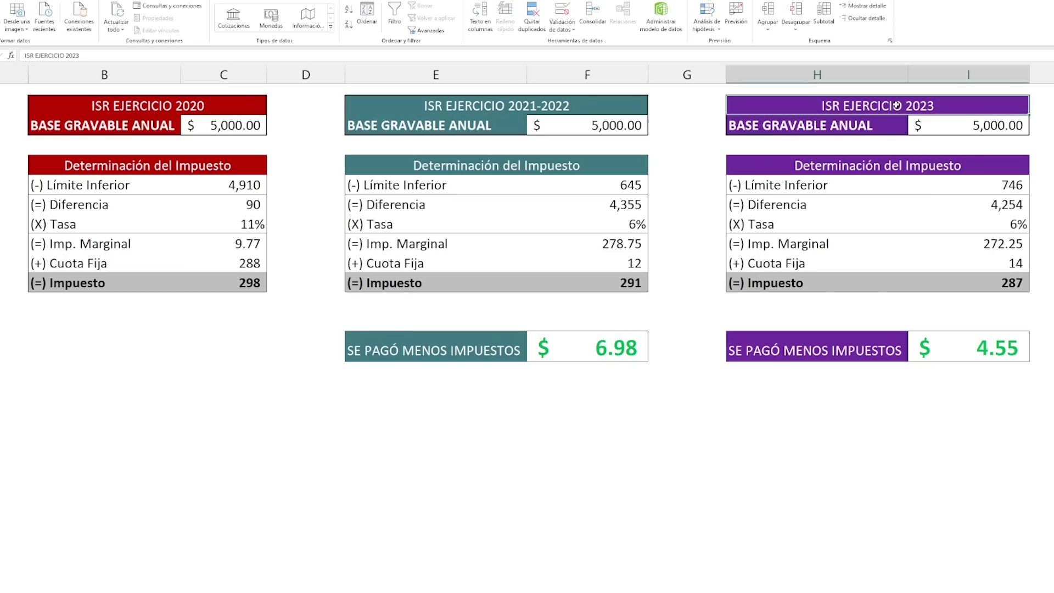
pyautogui.click(92, 113)
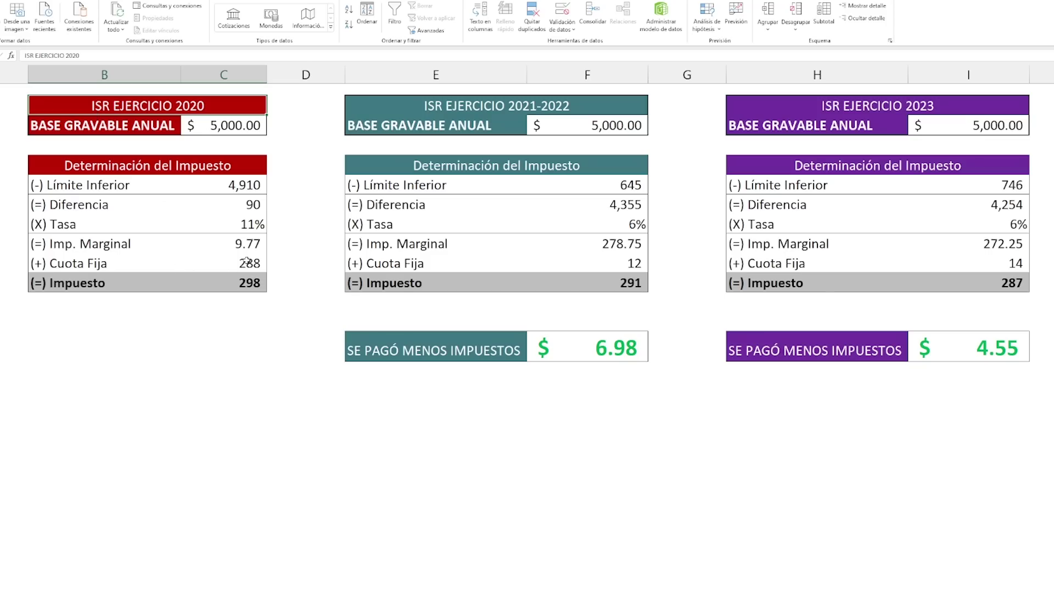
pyautogui.click(215, 126)
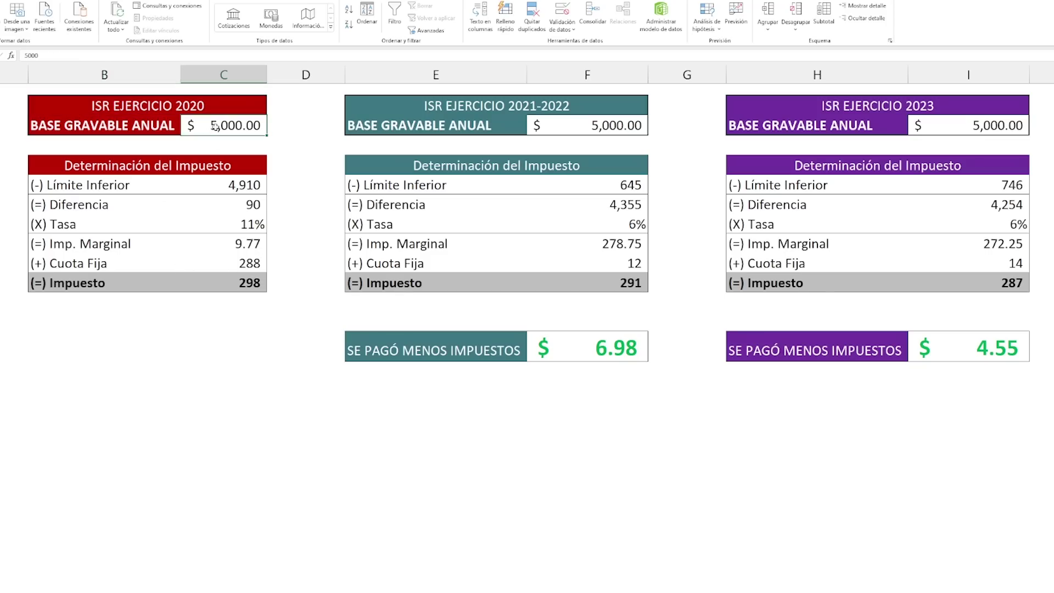
pyautogui.click(218, 106)
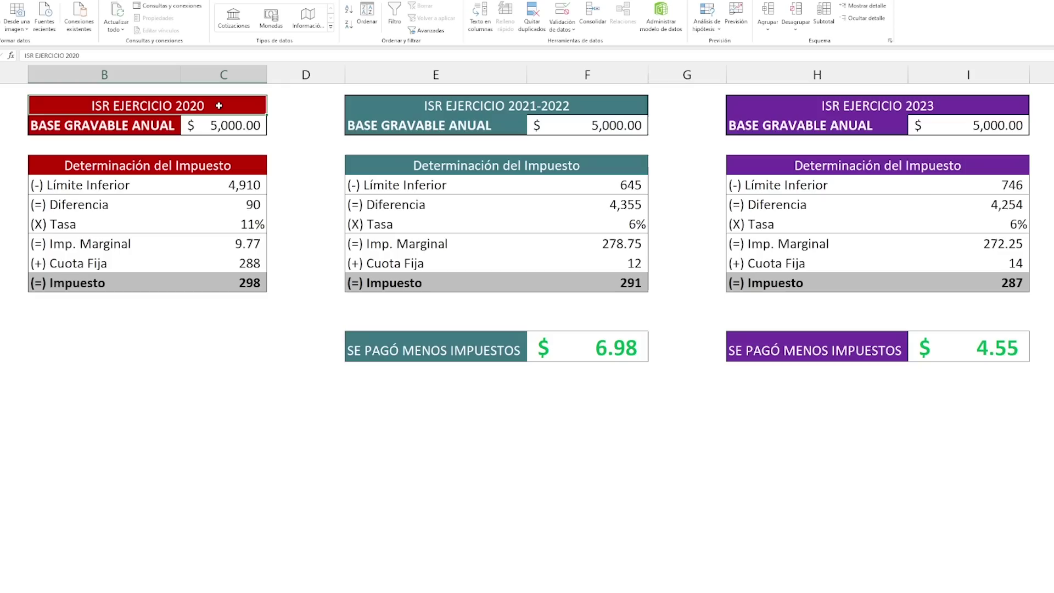
# Compare the Impuesto results of the three years in the second comparison and inspect both SE PAGÓ MENOS IMPUESTOS differences.
pyautogui.click(227, 281)
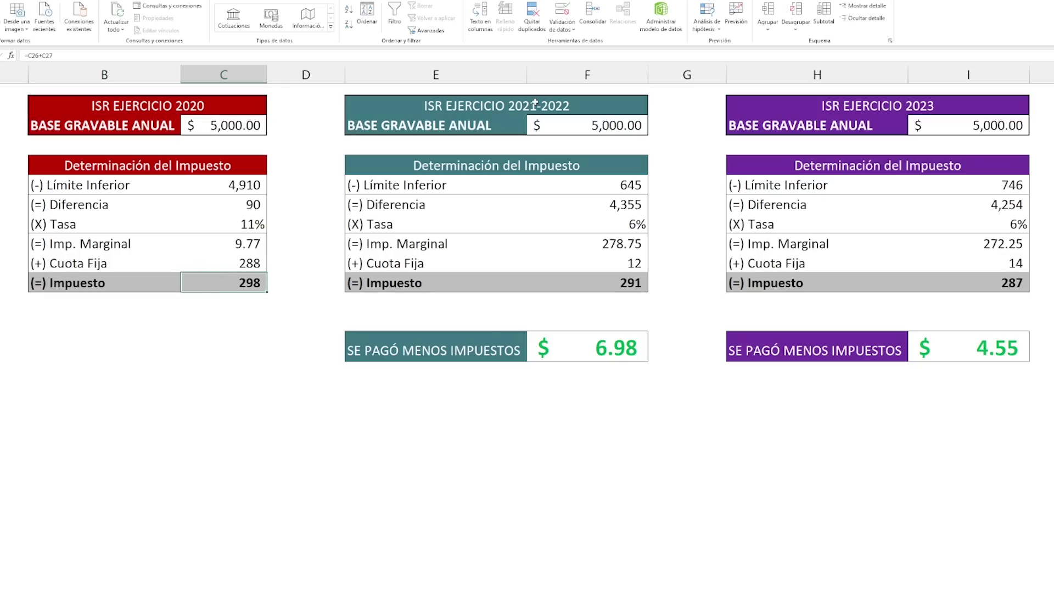
pyautogui.click(620, 282)
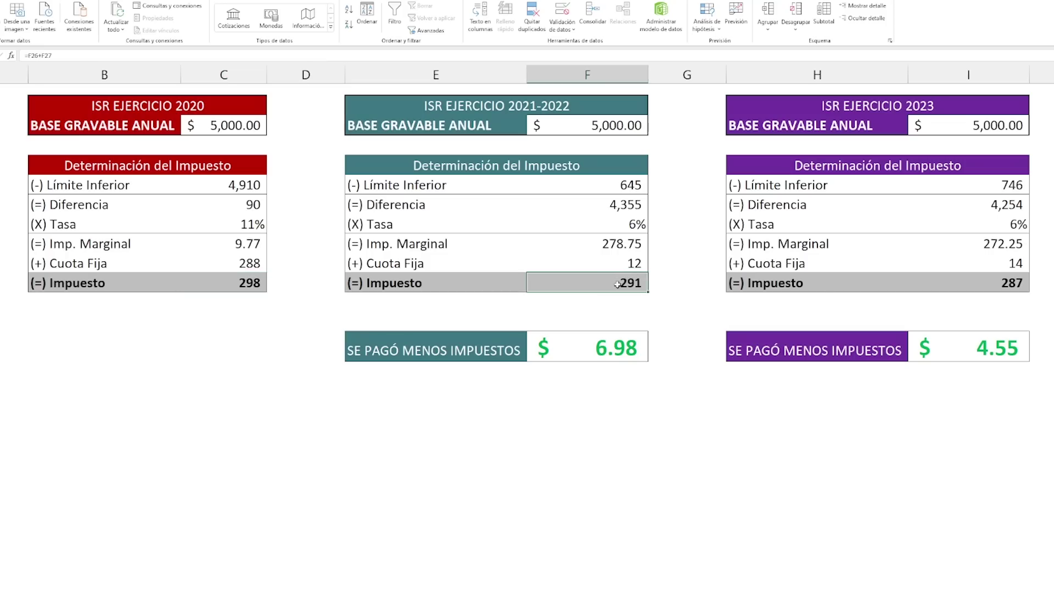
pyautogui.click(620, 354)
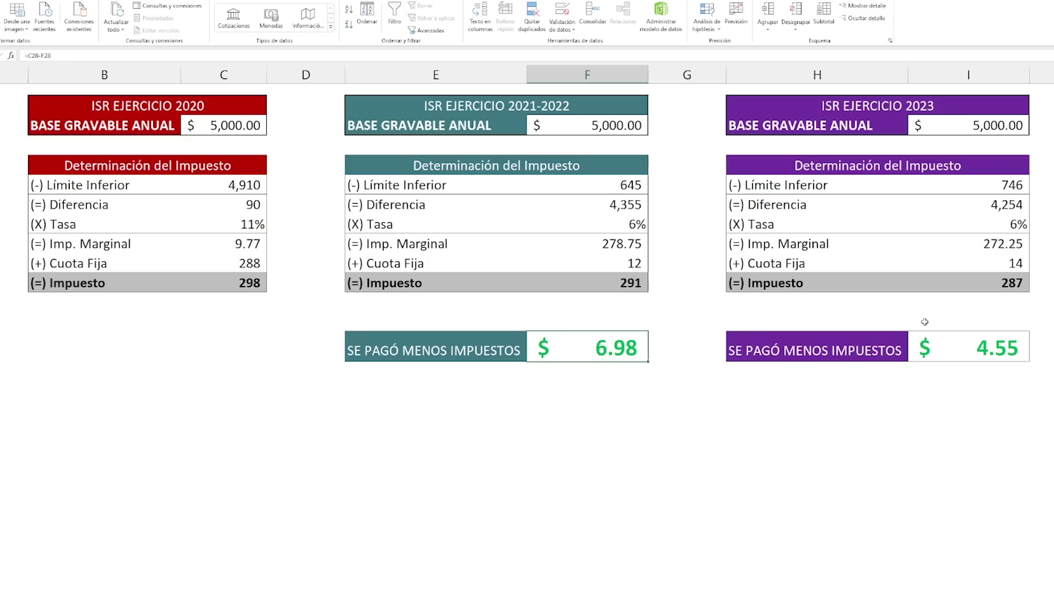
pyautogui.click(1009, 280)
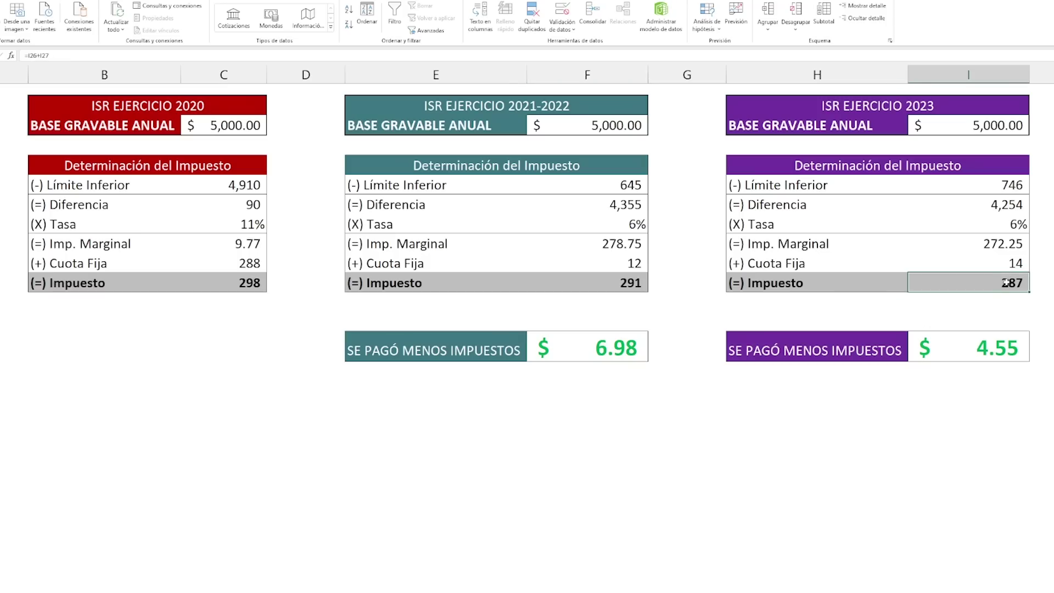
pyautogui.click(987, 350)
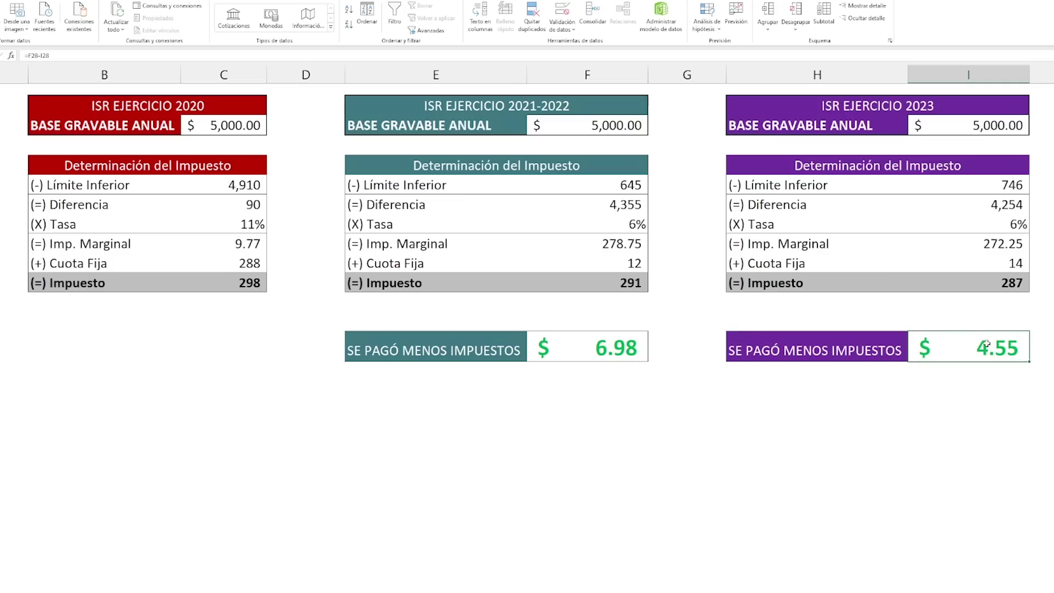
# Recheck the second comparison's year headings, its 2023 tax difference and the 2021-2022 Imp. Marginal row.
pyautogui.click(182, 109)
pyautogui.click(536, 105)
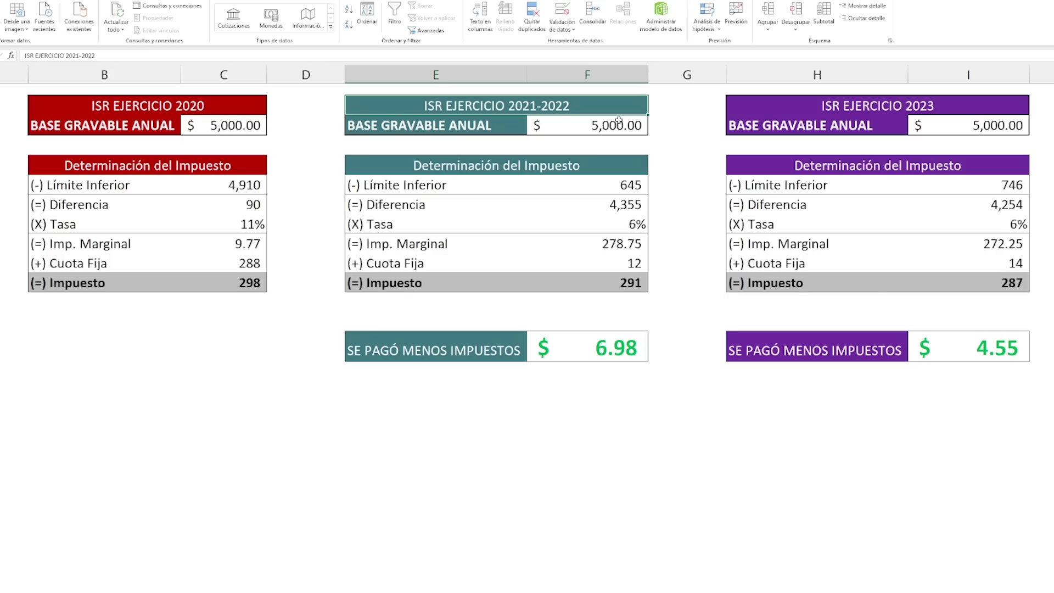
pyautogui.click(965, 101)
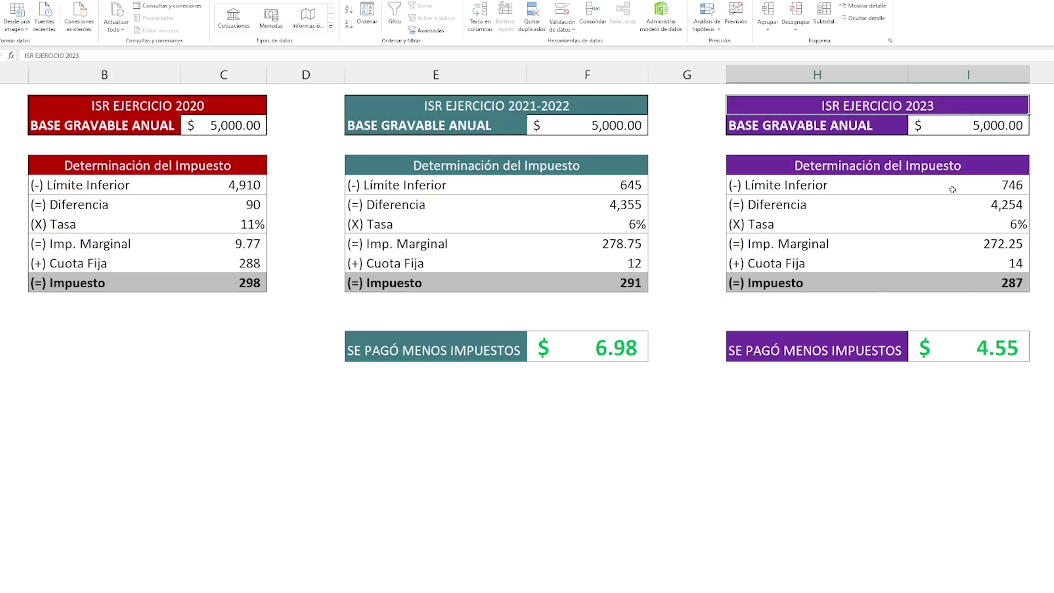
pyautogui.click(965, 338)
pyautogui.click(360, 250)
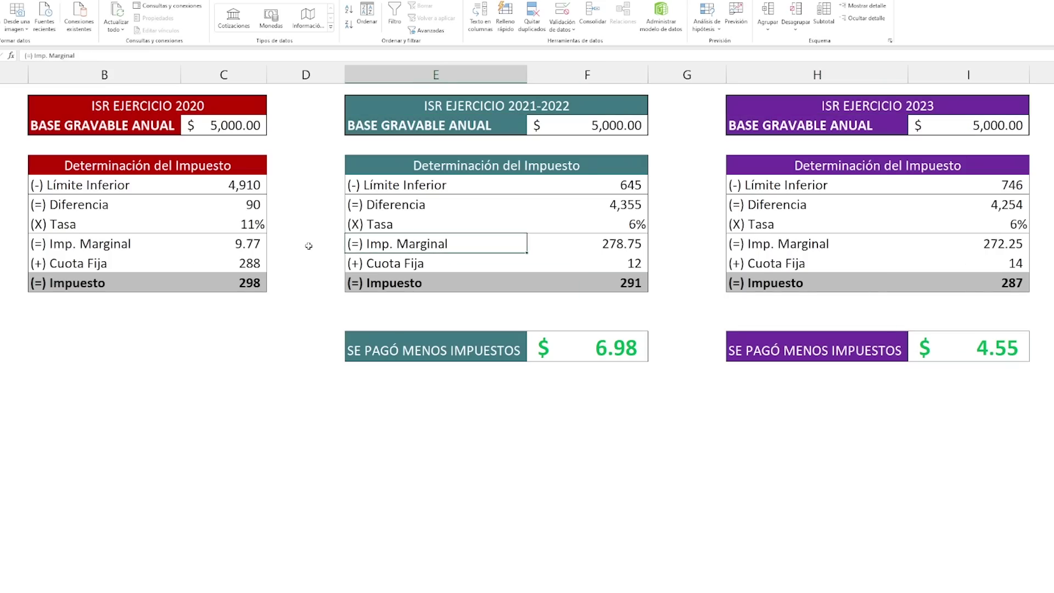
# Return to the first ISR comparison and review the 2020 and 2021 annual bases and both SE PAGÓ MENOS IMPUESTOS differences.
pyautogui.scroll(3, 309, 245)
pyautogui.scroll(3, 308, 245)
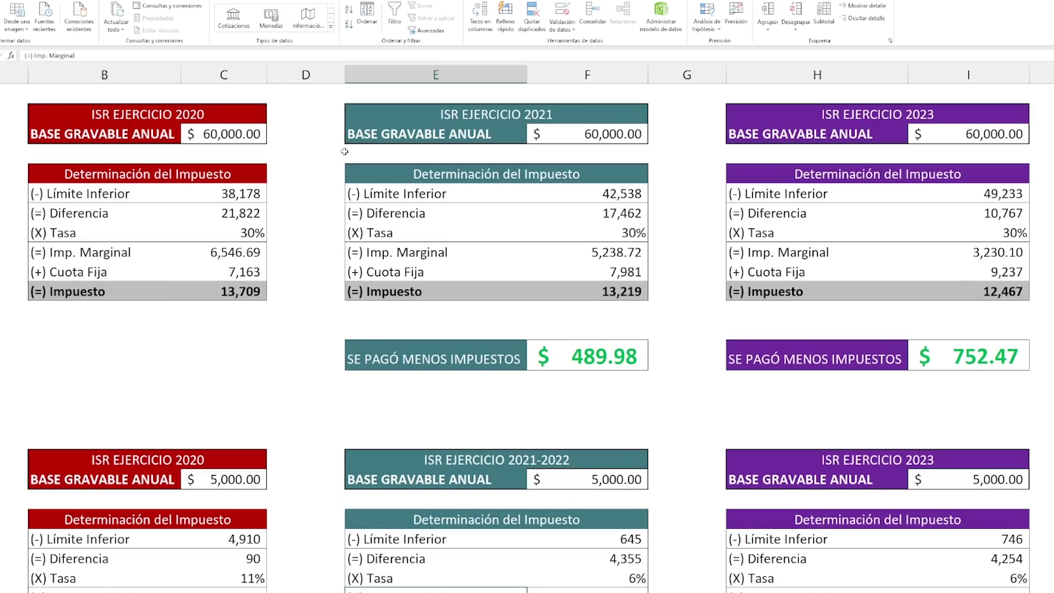
pyautogui.click(220, 134)
pyautogui.click(595, 139)
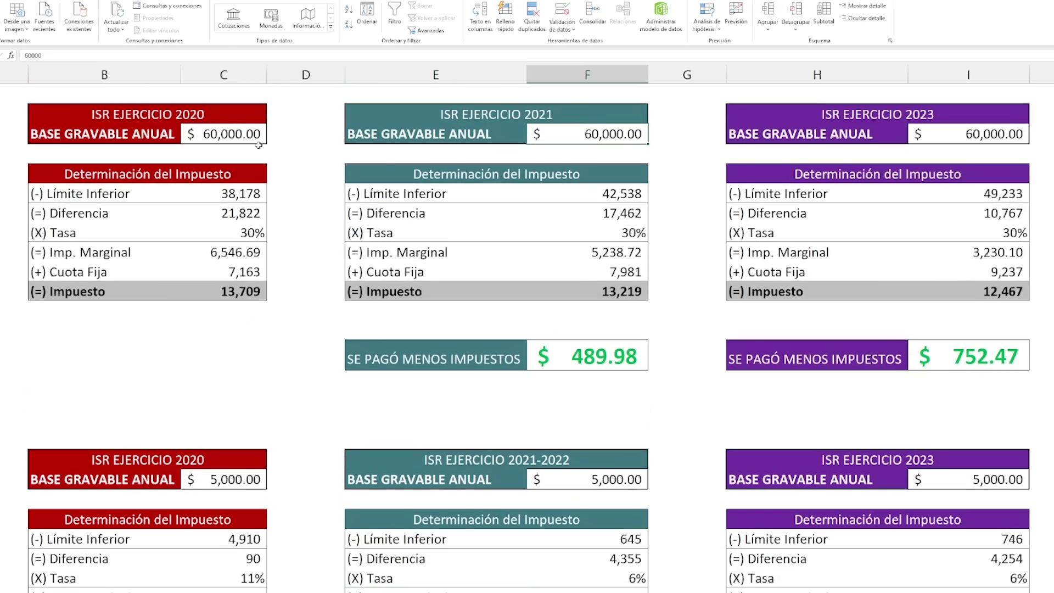
pyautogui.click(225, 138)
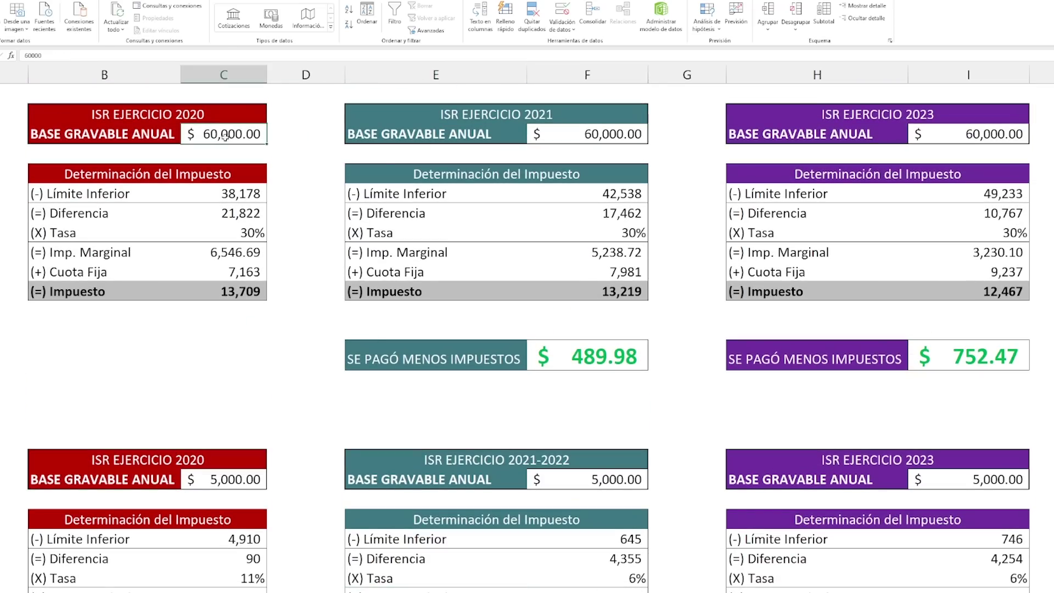
pyautogui.click(589, 132)
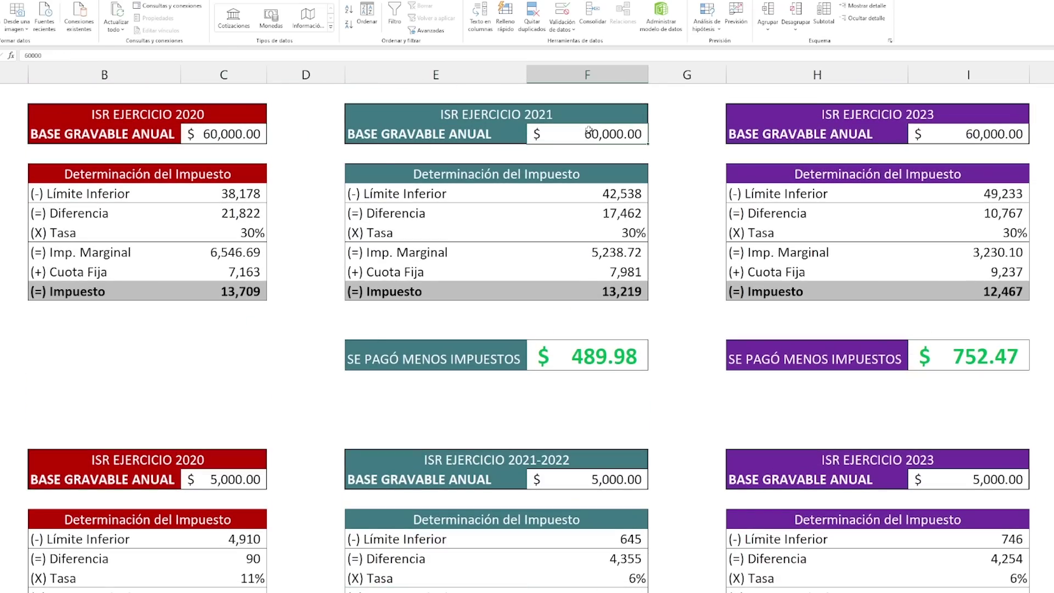
pyautogui.click(583, 362)
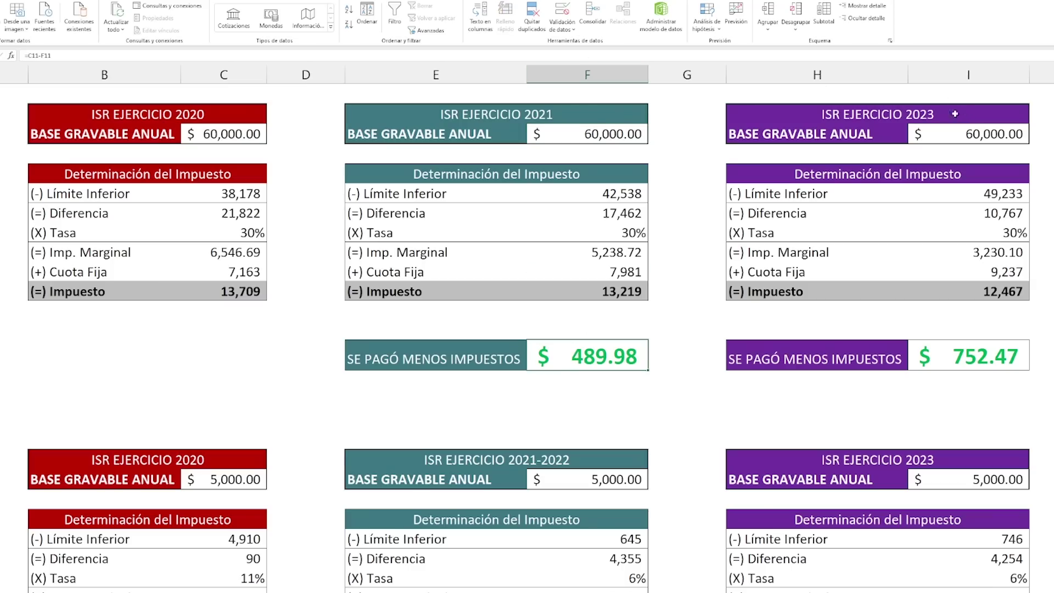
pyautogui.click(960, 343)
# Go to the third ISR comparison below and inspect its 2020 BASE GRAVABLE ANUAL and Impuesto amounts.
pyautogui.scroll(-5, 956, 343)
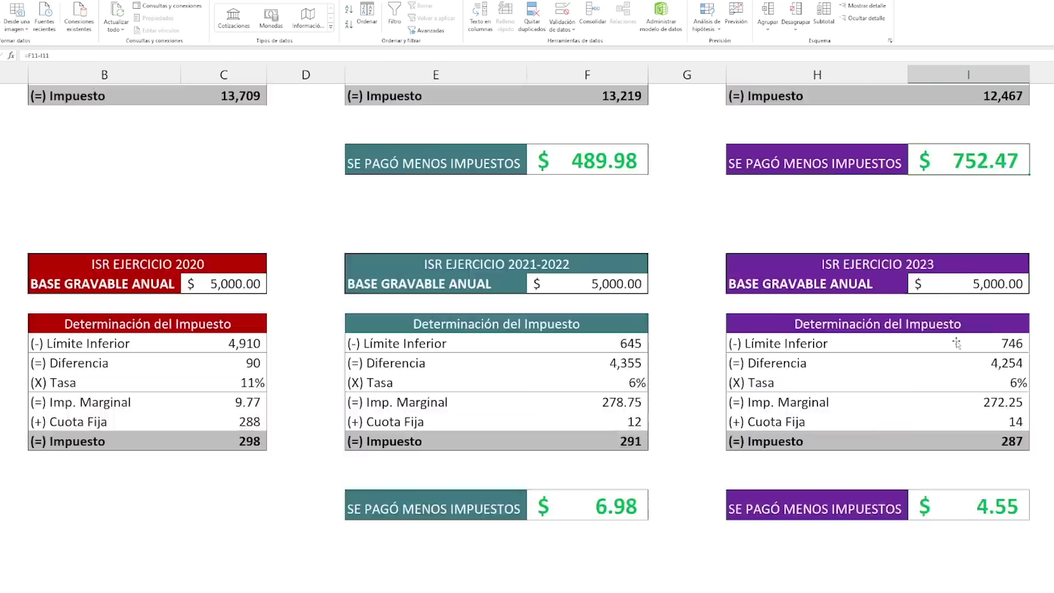
pyautogui.scroll(-2, 956, 344)
pyautogui.scroll(2, 956, 343)
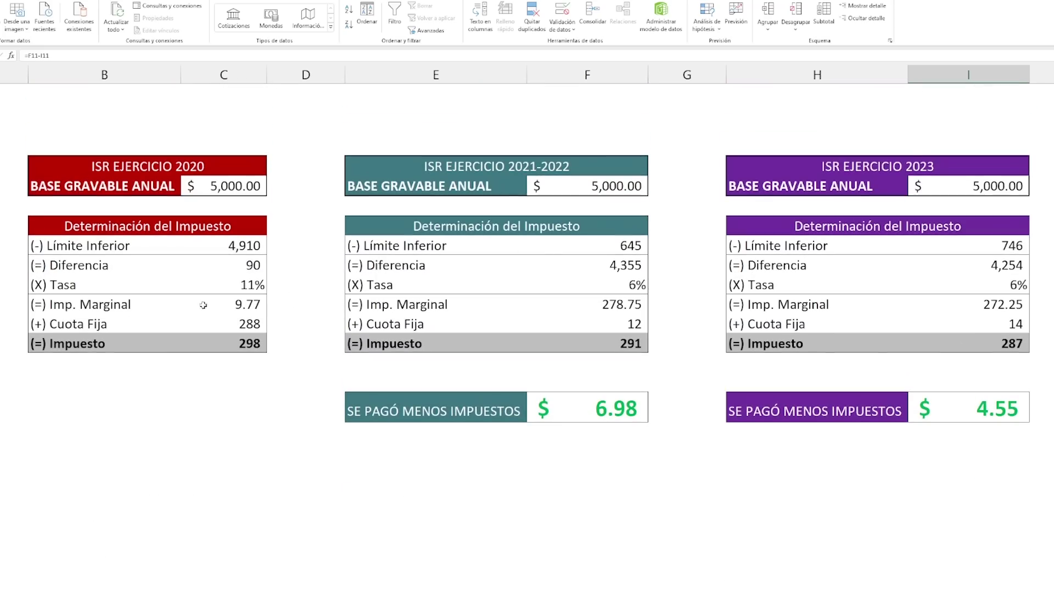
pyautogui.scroll(-4, 292, 337)
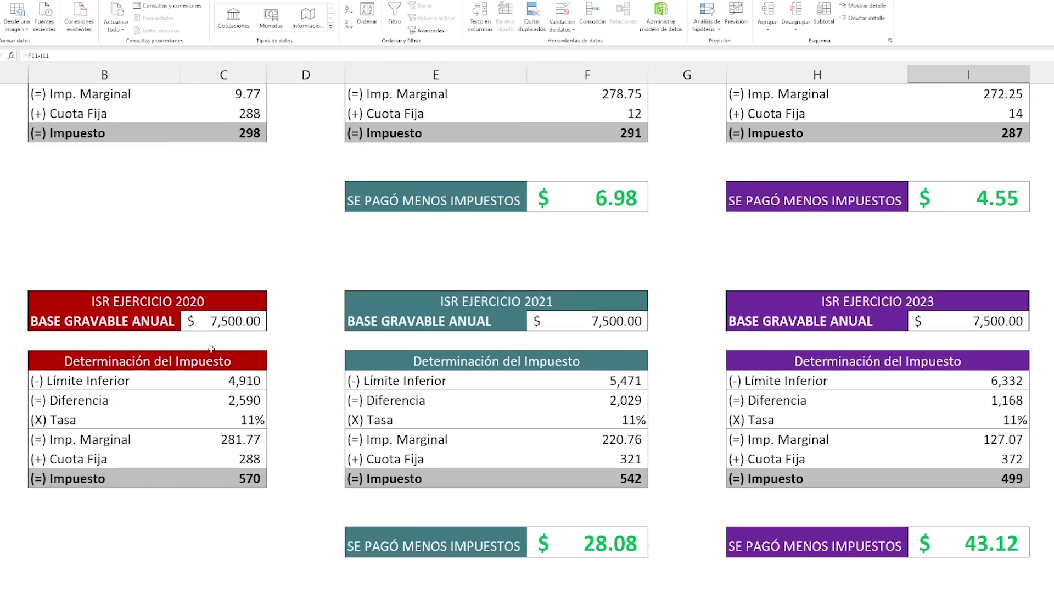
pyautogui.scroll(-4, 293, 340)
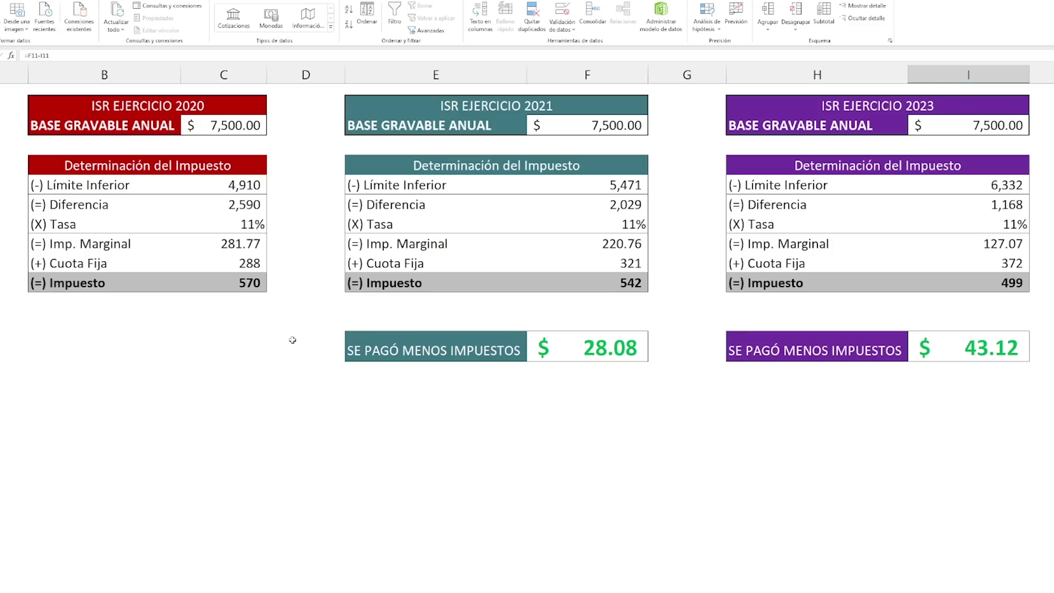
pyautogui.click(292, 340)
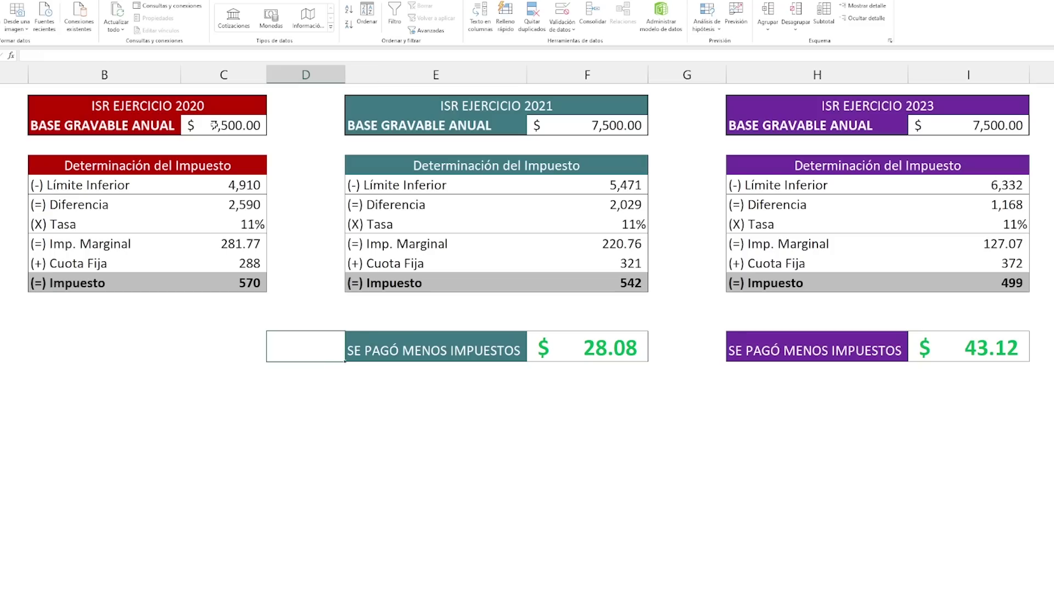
pyautogui.click(214, 126)
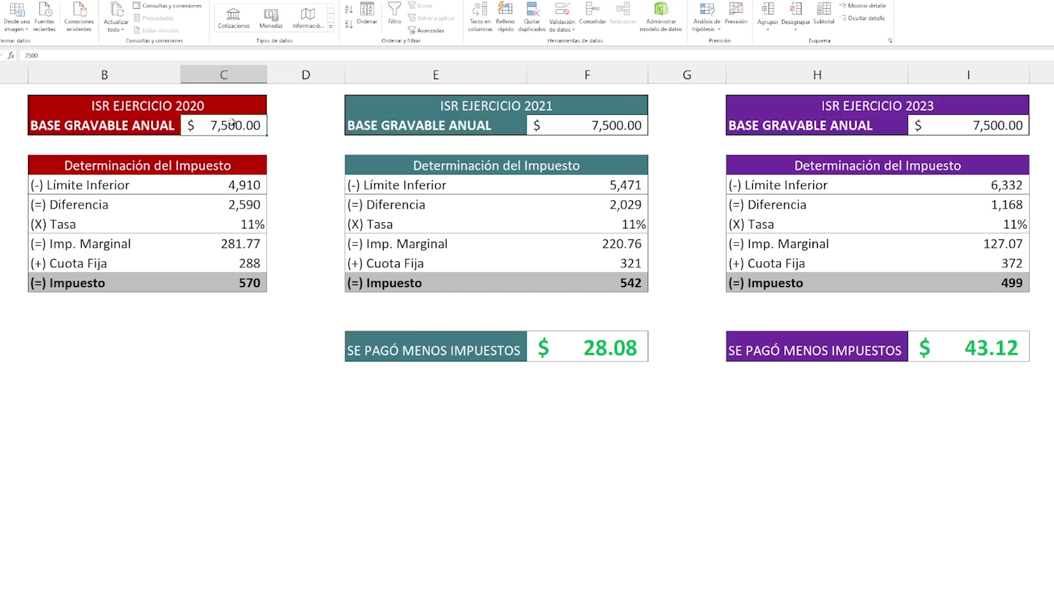
pyautogui.click(234, 280)
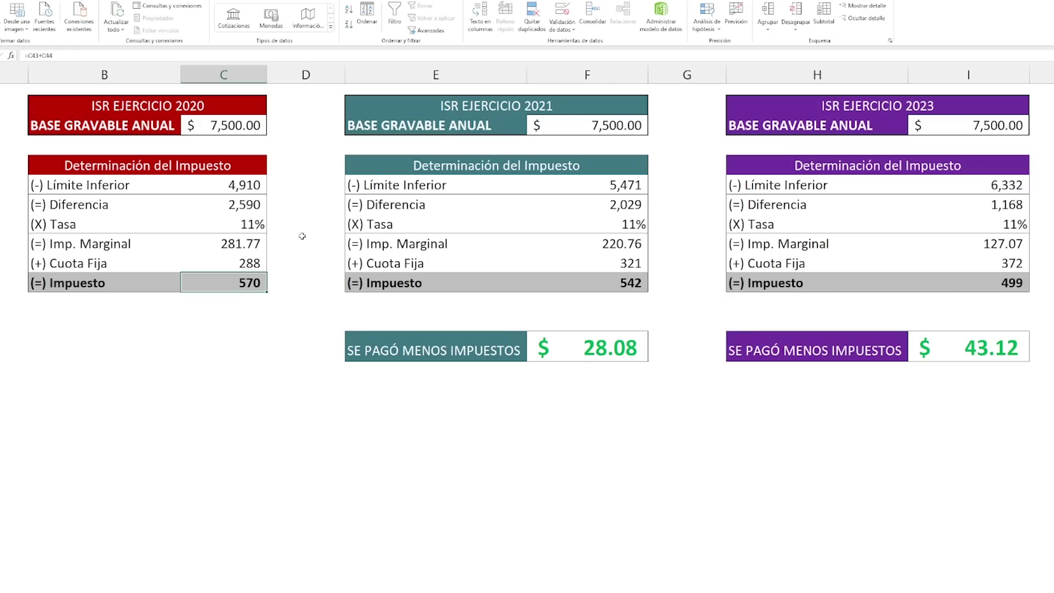
# Change the 2021 heading of the third comparison, with the 7,500 annual base, to ISR EJERCICIO 2021-2022.
pyautogui.click(511, 108)
pyautogui.click(408, 55)
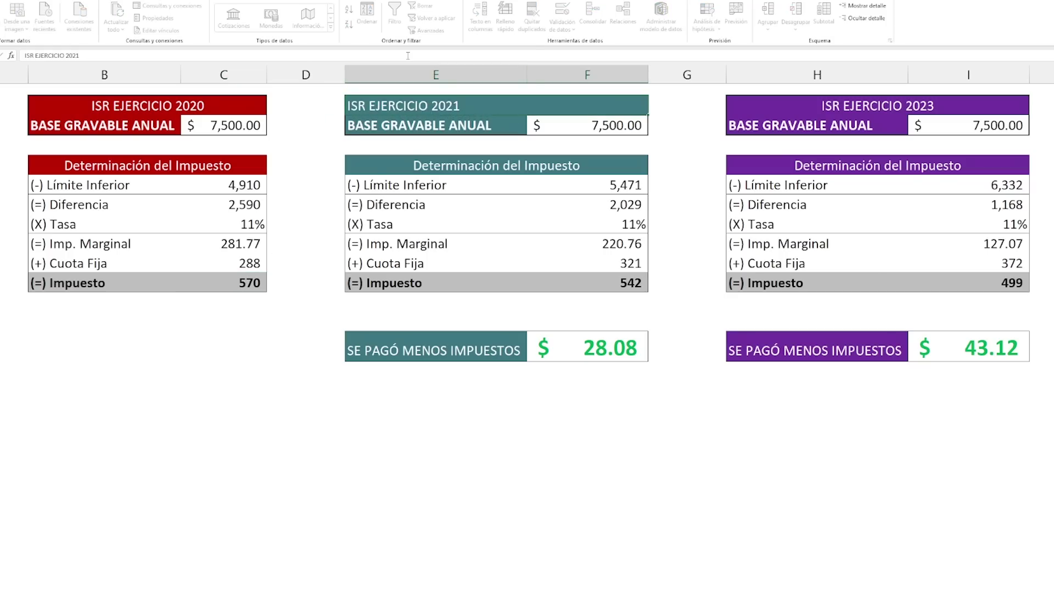
pyautogui.press('Return')
pyautogui.click(412, 107)
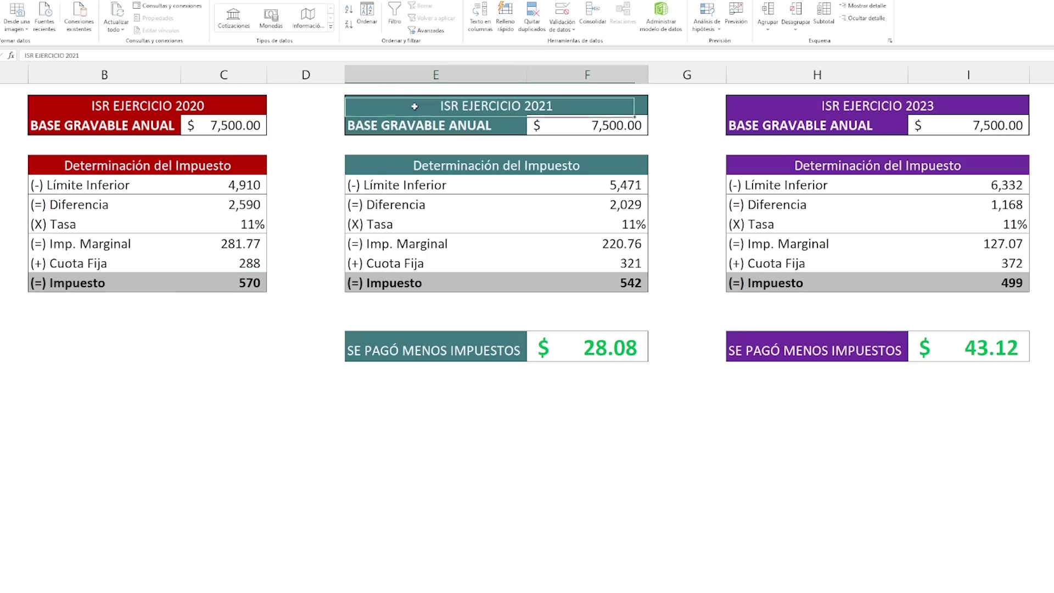
pyautogui.click(419, 54)
pyautogui.write('+')
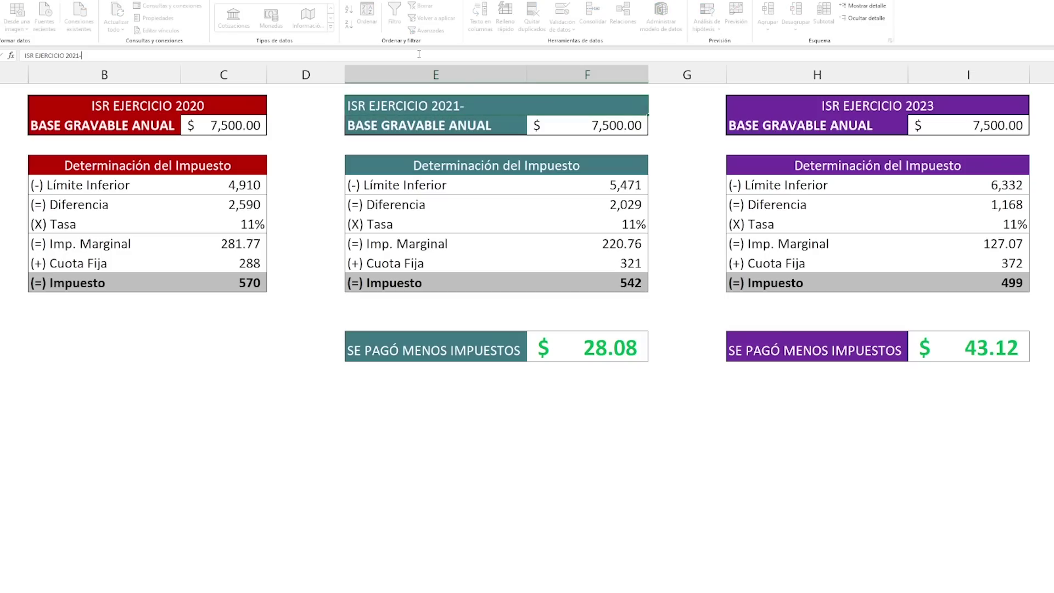
pyautogui.write('2022')
pyautogui.press('Return')
# Highlight the 2023 Impuesto amount of the third comparison with a yellow fill.
pyautogui.click(837, 110)
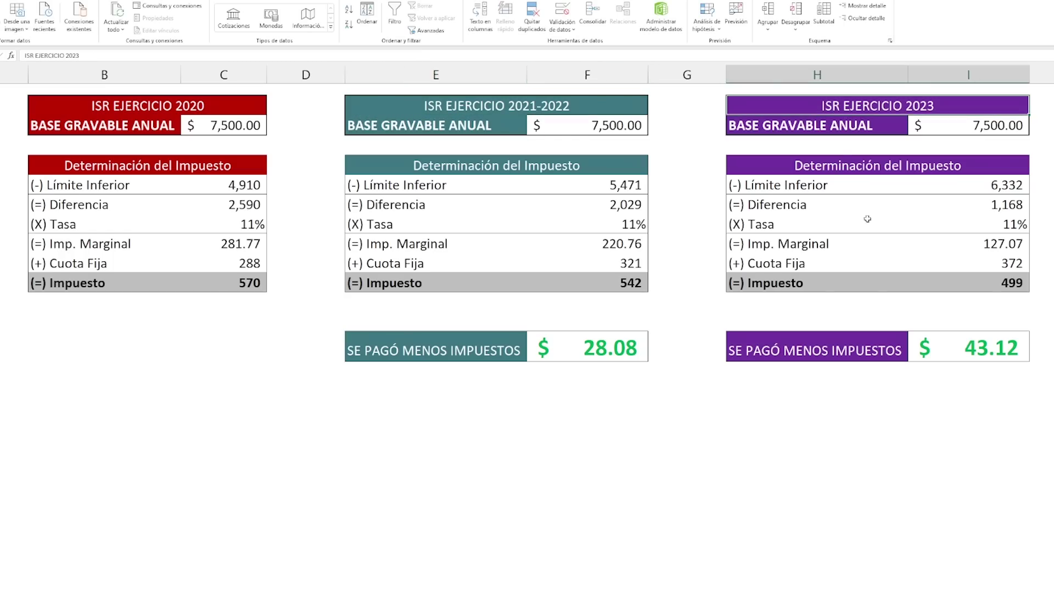
pyautogui.moveTo(956, 183); pyautogui.dragTo(944, 280)
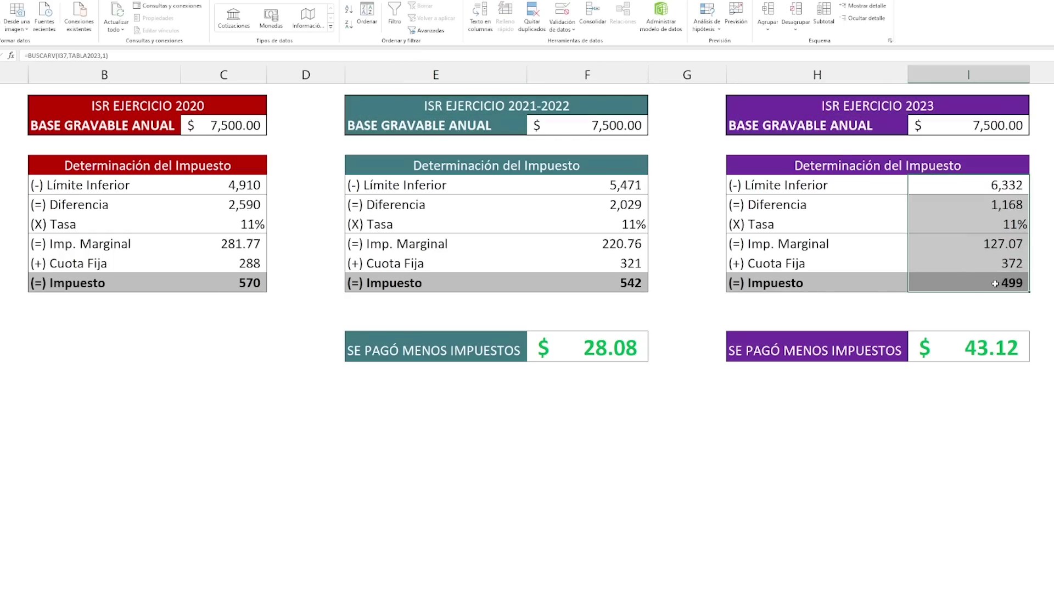
pyautogui.click(944, 281)
pyautogui.click(66, 0)
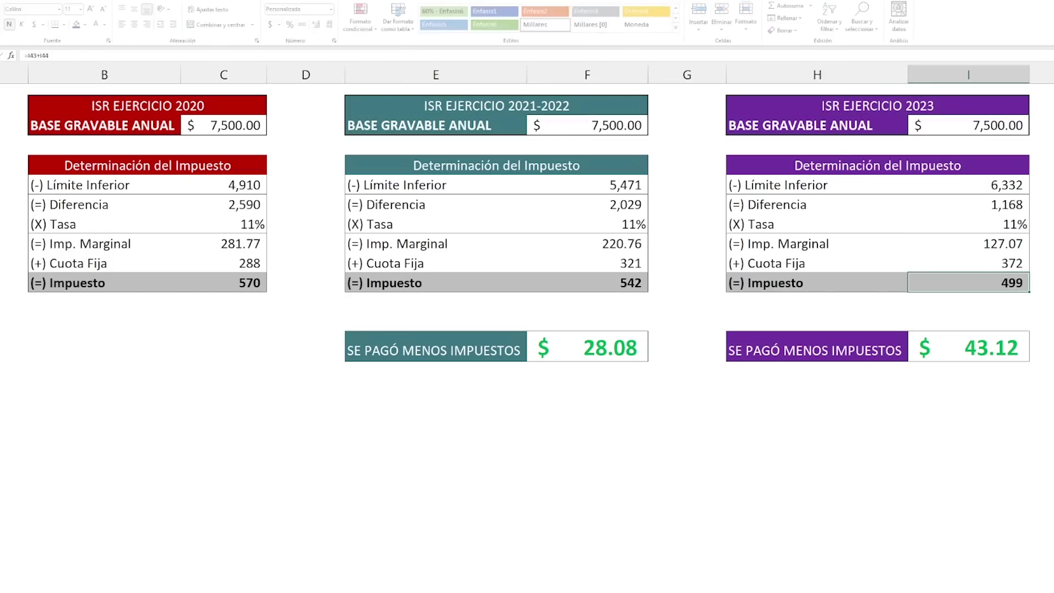
pyautogui.click(79, 24)
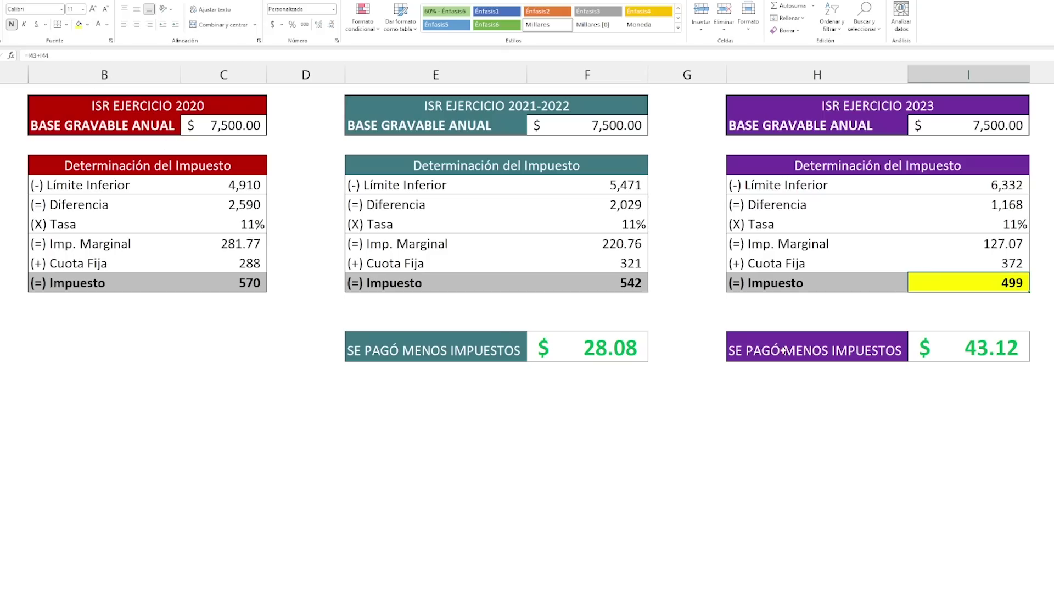
# Inspect the third comparison's 2023 annual base and tax difference, and compare its 2023 Impuesto with the 2021-2022 one.
pyautogui.click(802, 314)
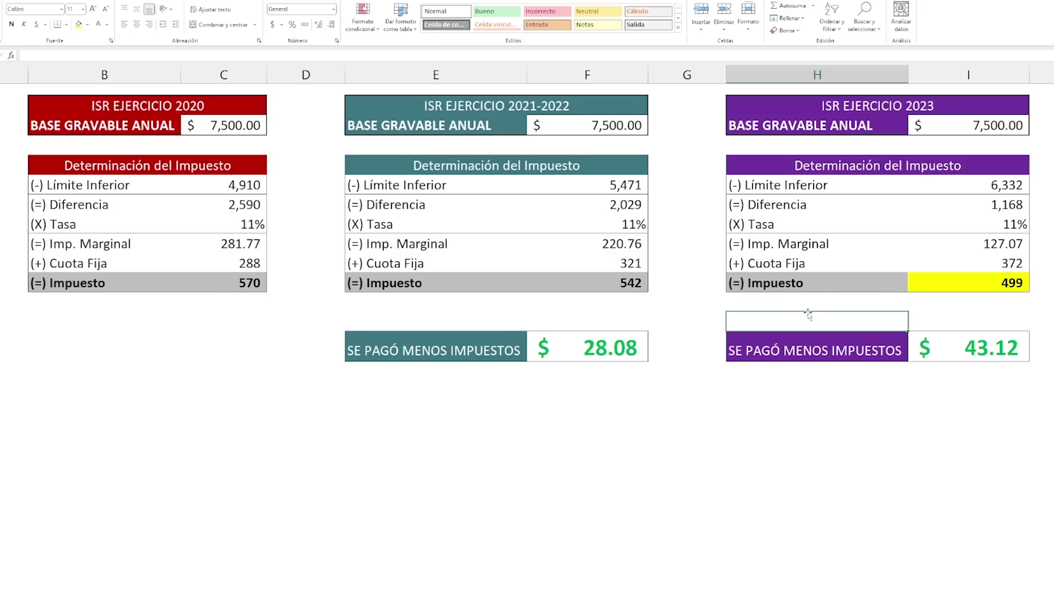
pyautogui.click(955, 347)
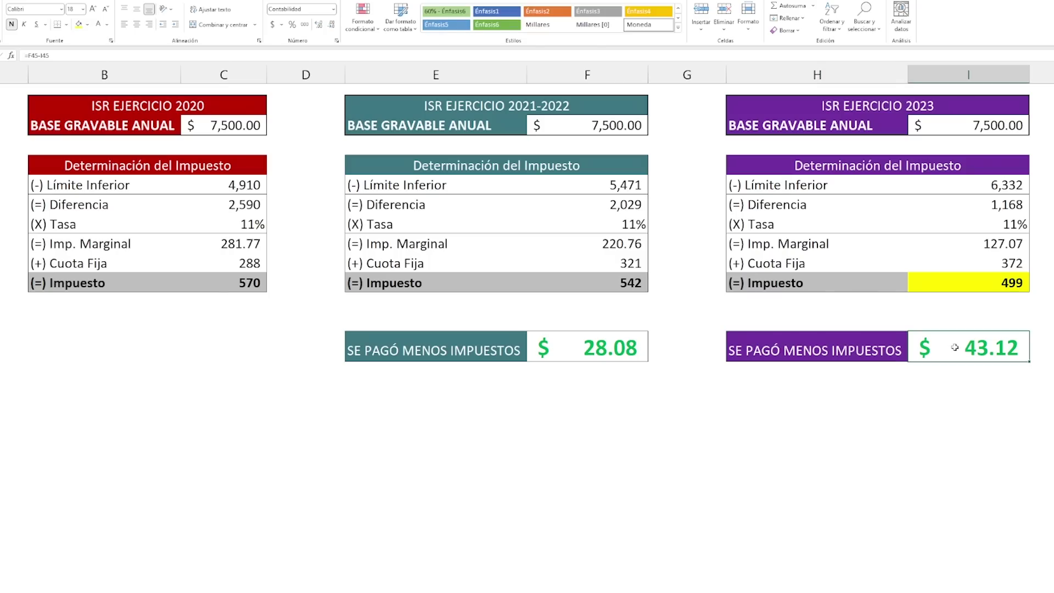
pyautogui.click(944, 124)
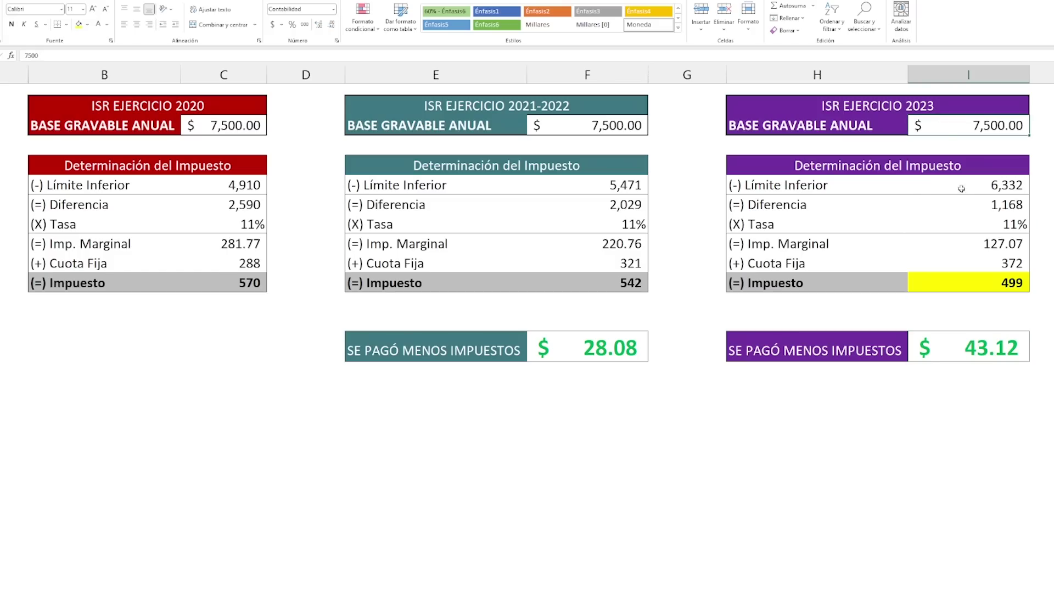
pyautogui.click(956, 283)
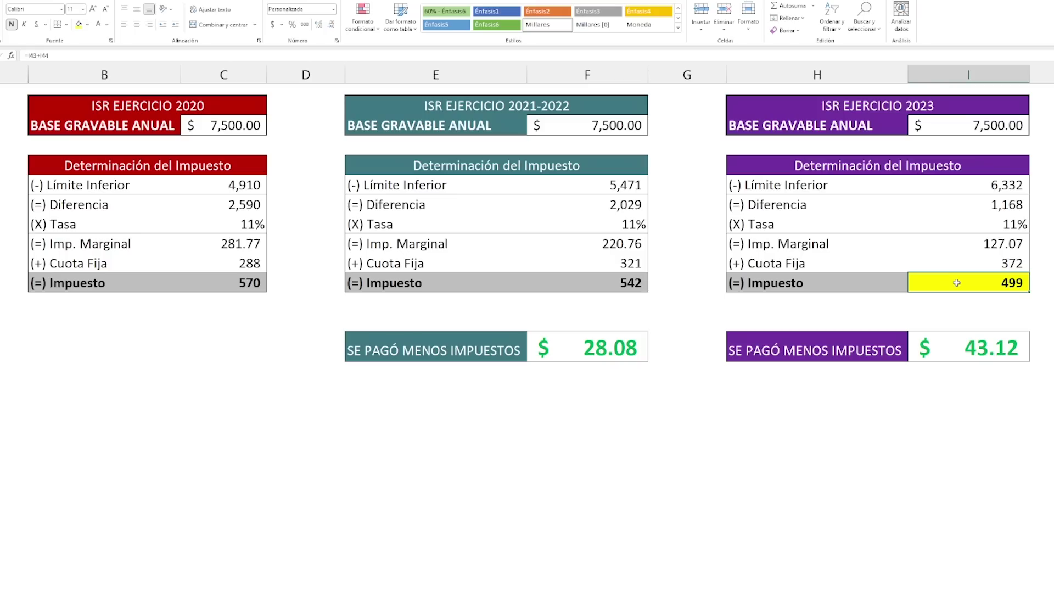
pyautogui.click(610, 283)
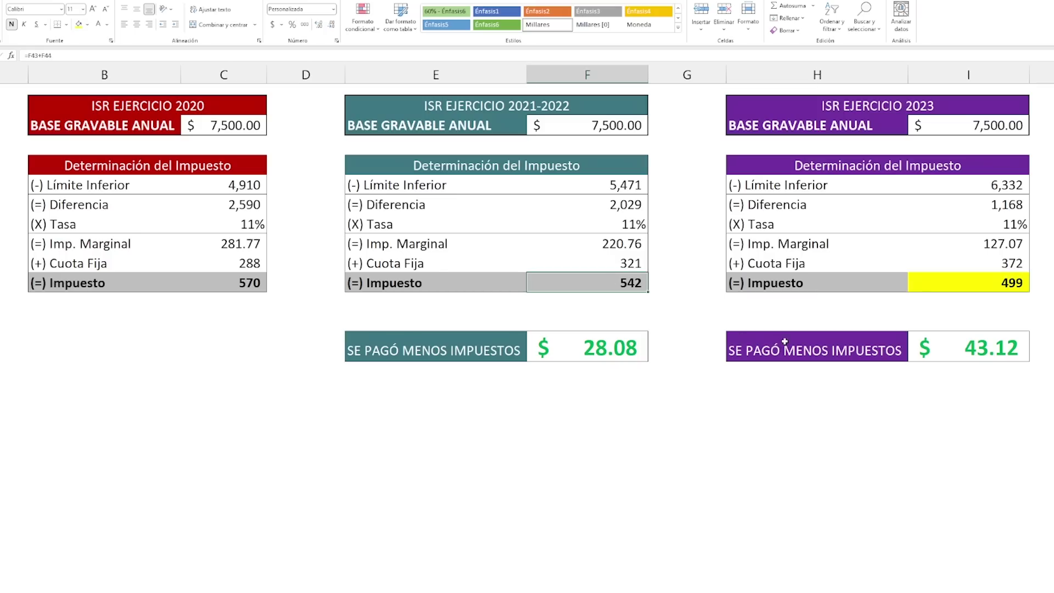
pyautogui.click(986, 346)
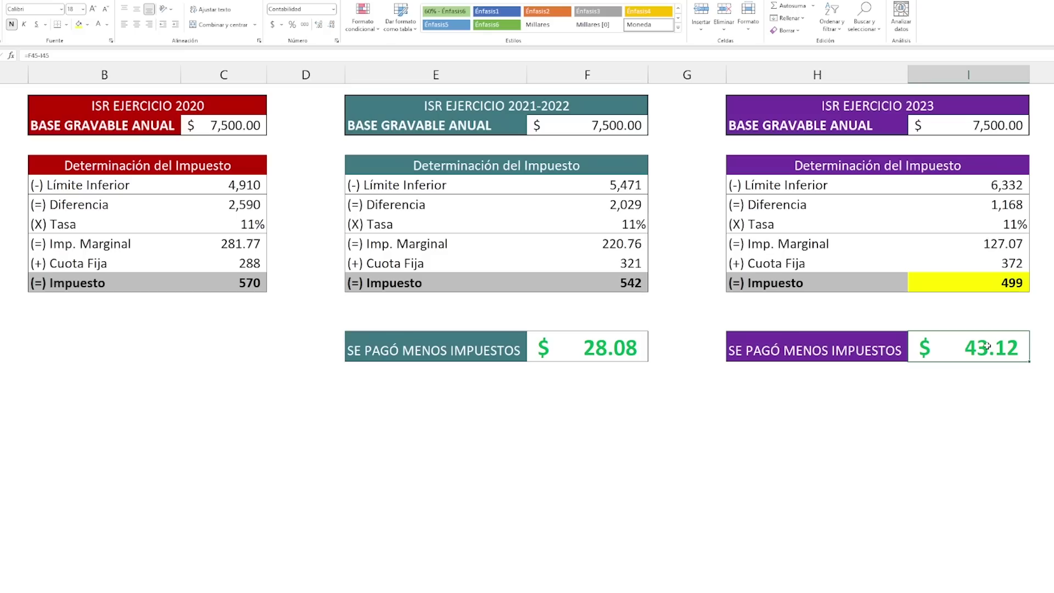
# Recheck the third comparison's three year headings and its 2023 BASE GRAVABLE ANUAL and Impuesto amounts.
pyautogui.click(174, 107)
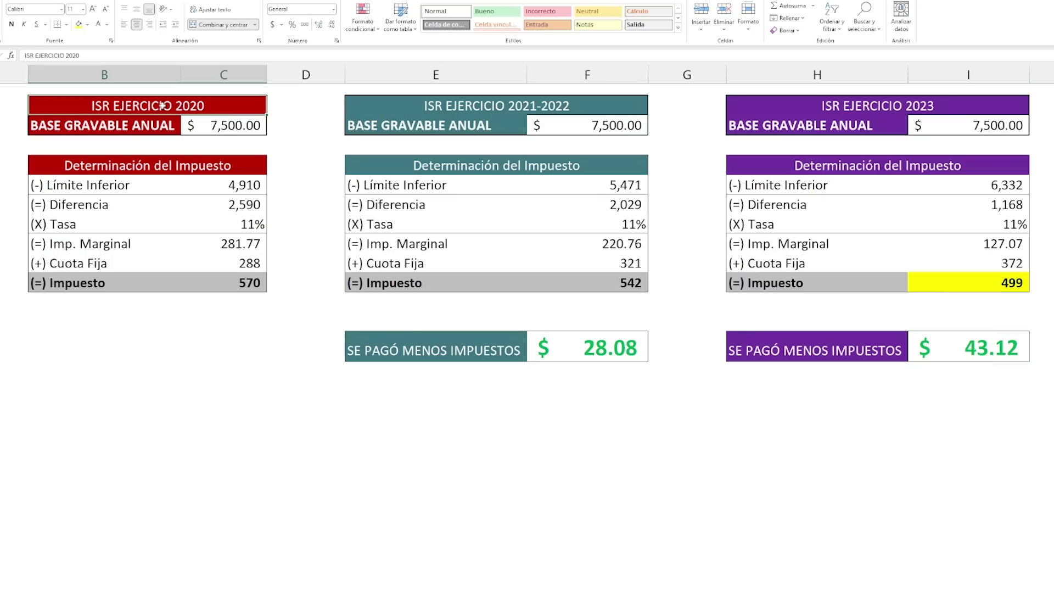
pyautogui.click(419, 107)
pyautogui.click(894, 107)
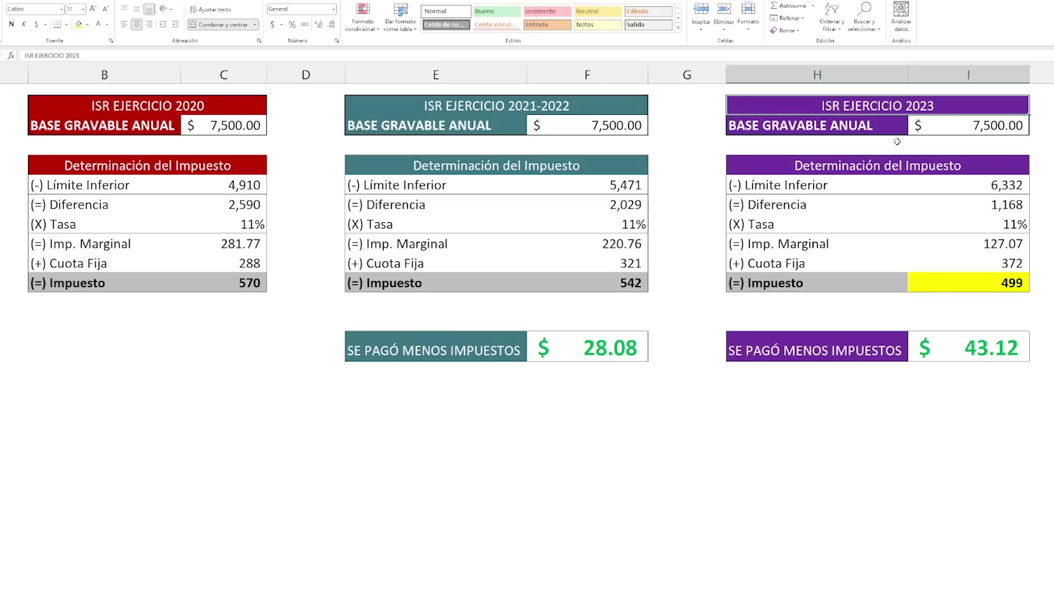
pyautogui.click(793, 282)
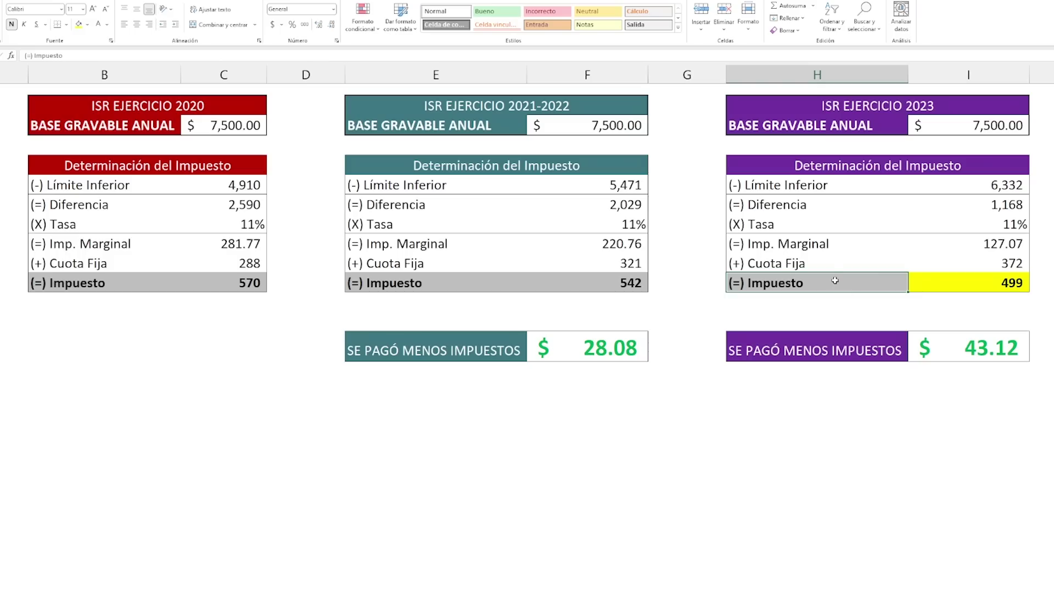
pyautogui.click(981, 122)
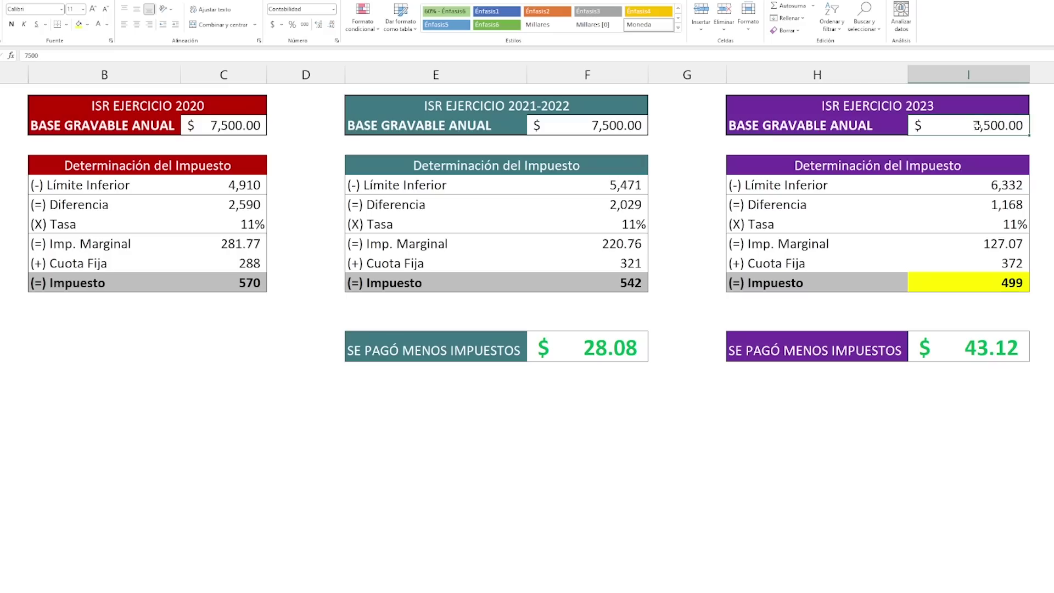
pyautogui.click(991, 281)
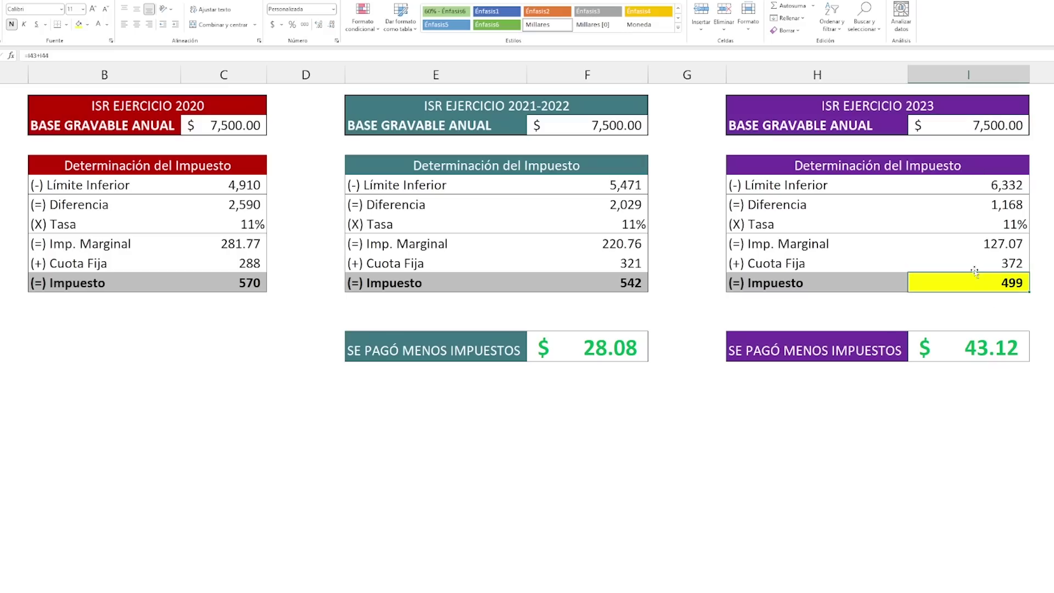
# Go to the fourth ISR comparison below and inspect its 2020 and 2023 headings and the 2020 BASE GRAVABLE ANUAL and Impuesto.
pyautogui.click(978, 73)
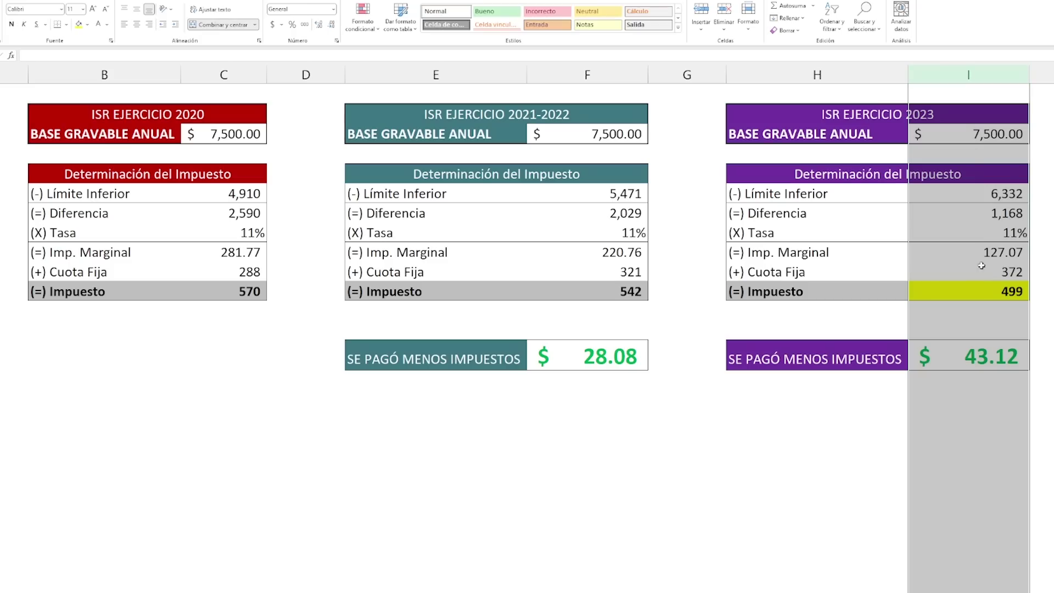
pyautogui.click(145, 464)
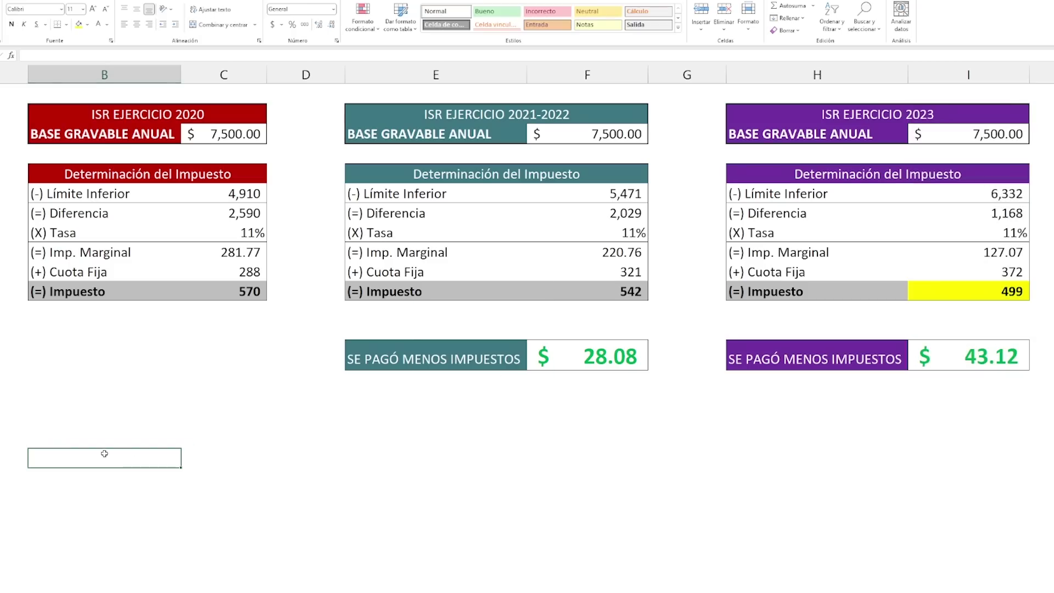
pyautogui.hotkey('ctrl', 'v')
pyautogui.scroll(-3, 331, 356)
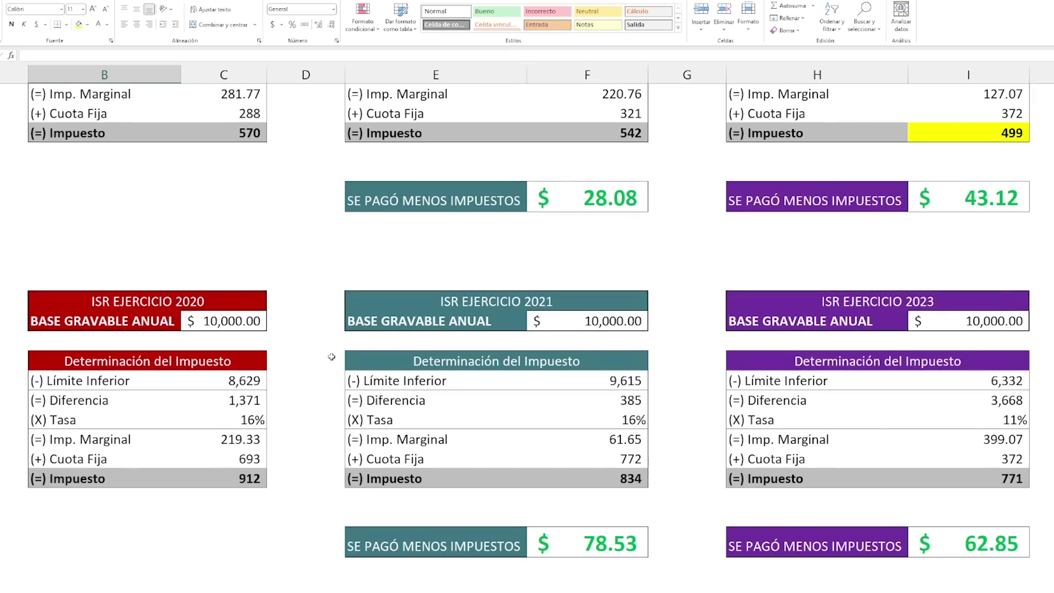
pyautogui.scroll(-2, 332, 356)
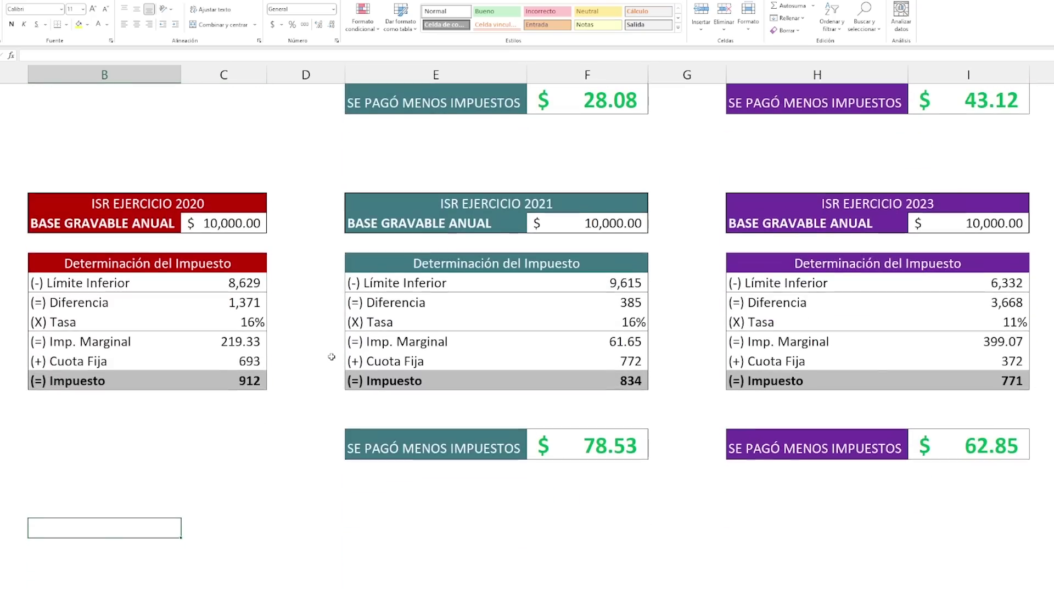
pyautogui.click(312, 236)
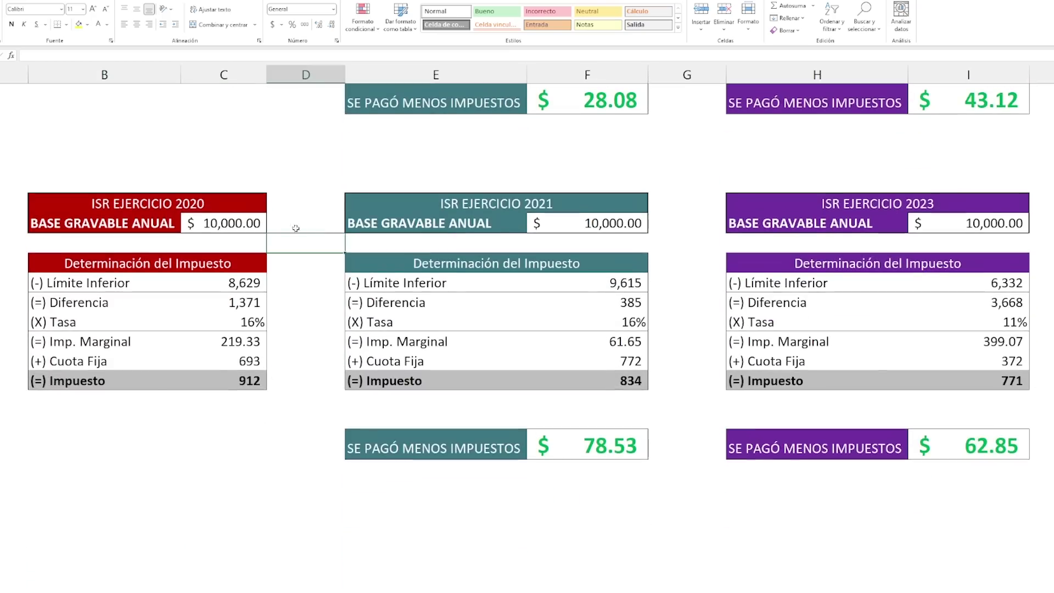
pyautogui.click(209, 223)
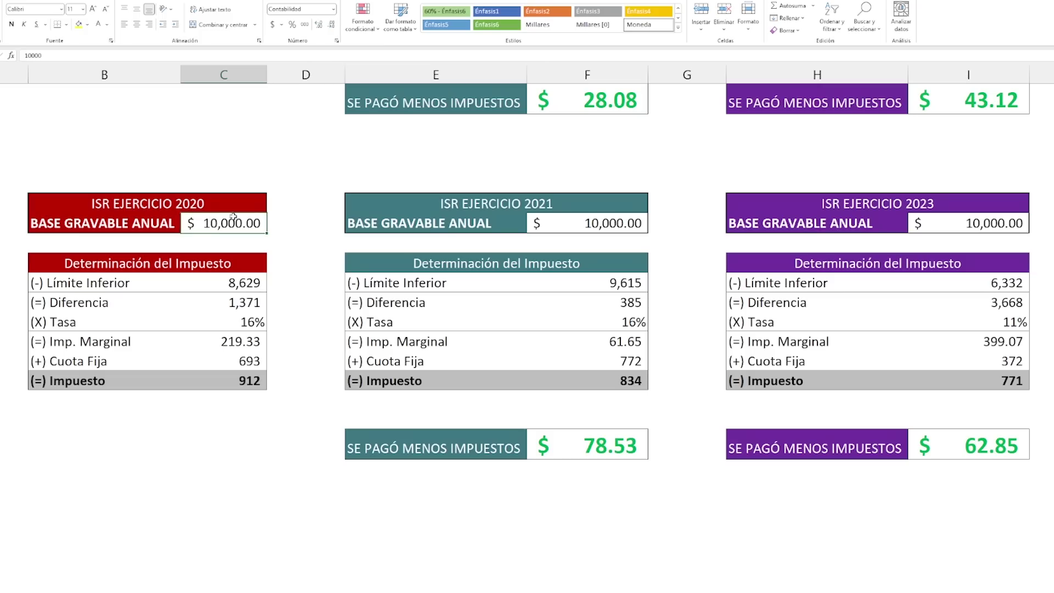
pyautogui.click(189, 208)
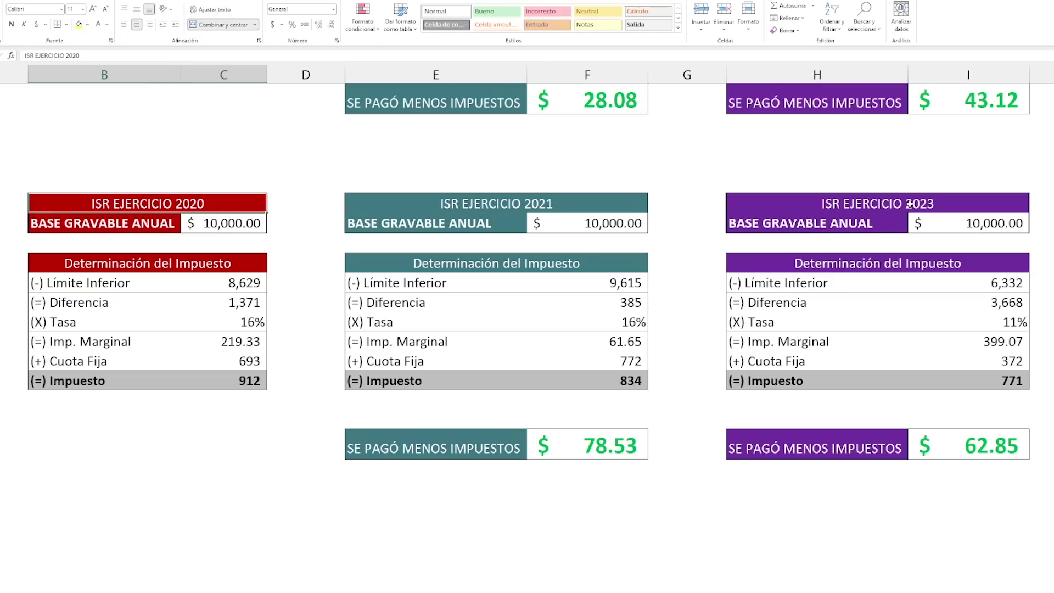
pyautogui.click(909, 204)
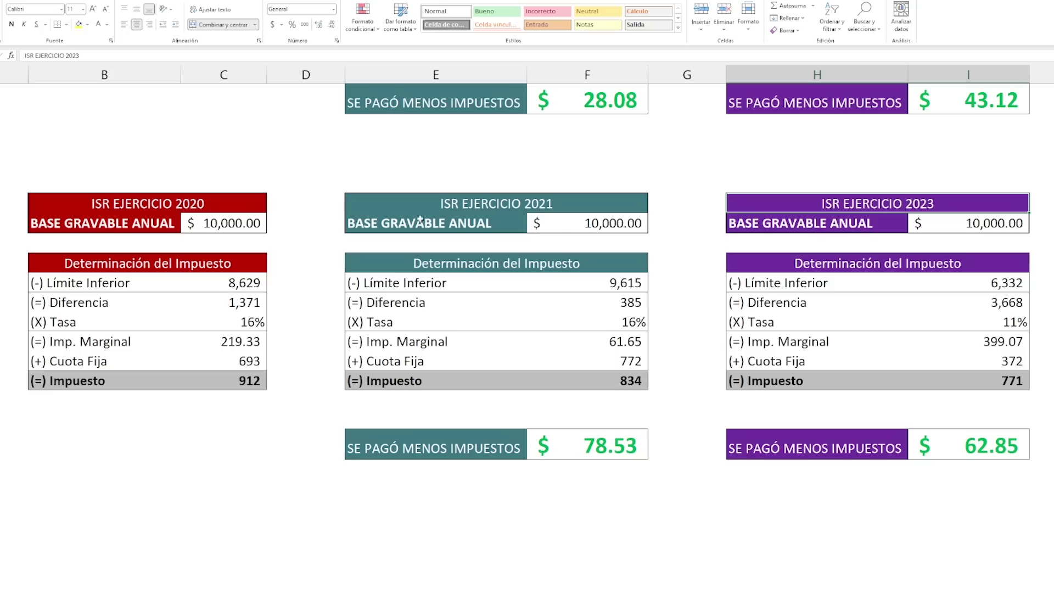
pyautogui.click(235, 223)
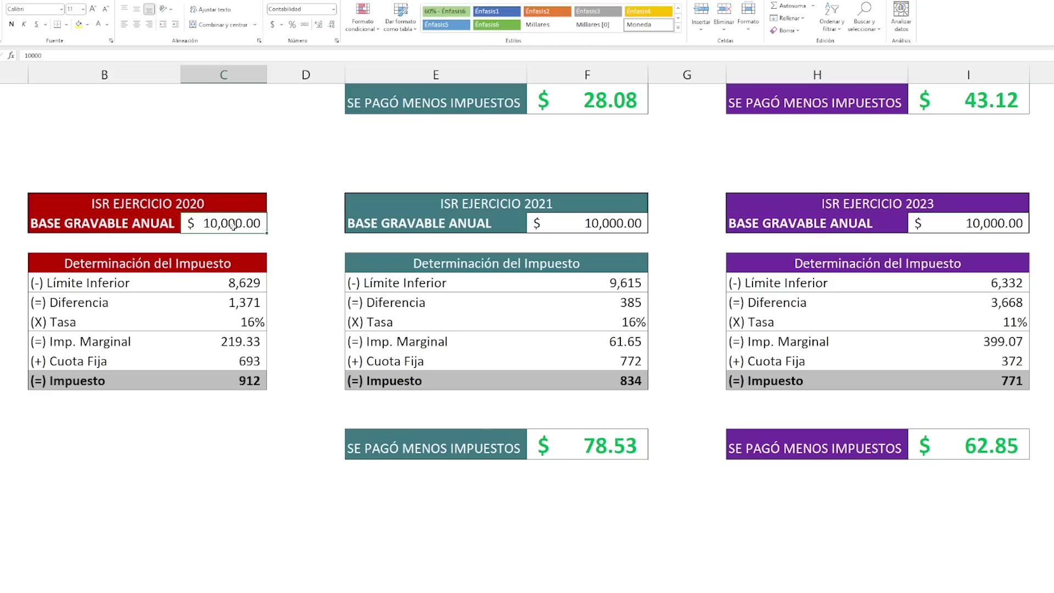
pyautogui.click(234, 376)
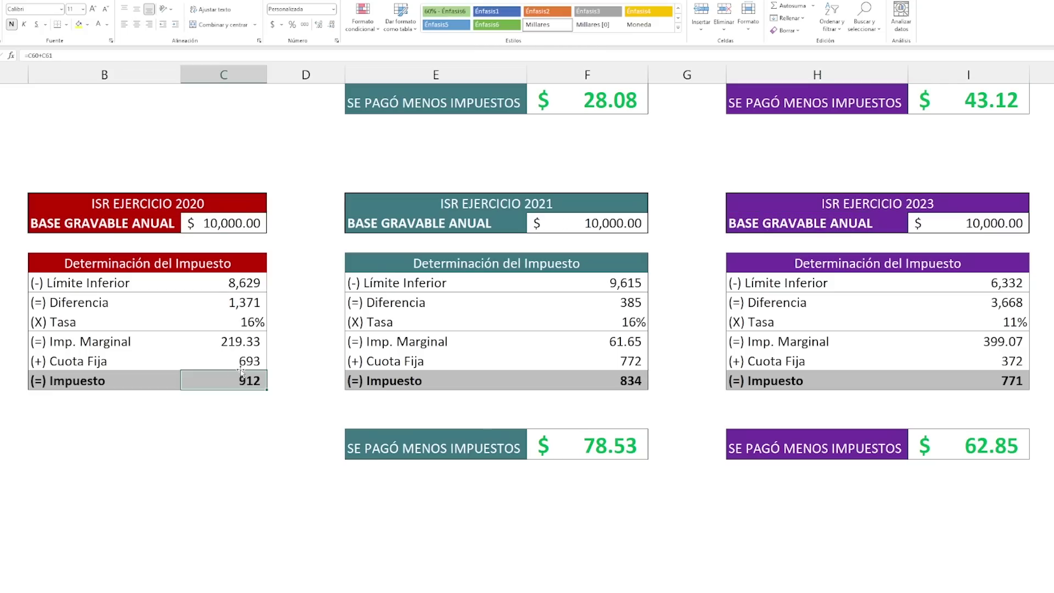
# Review the fourth comparison's 2021 calculation from BASE GRAVABLE ANUAL down to Impuesto and its SE PAGÓ MENOS IMPUESTOS difference.
pyautogui.click(597, 220)
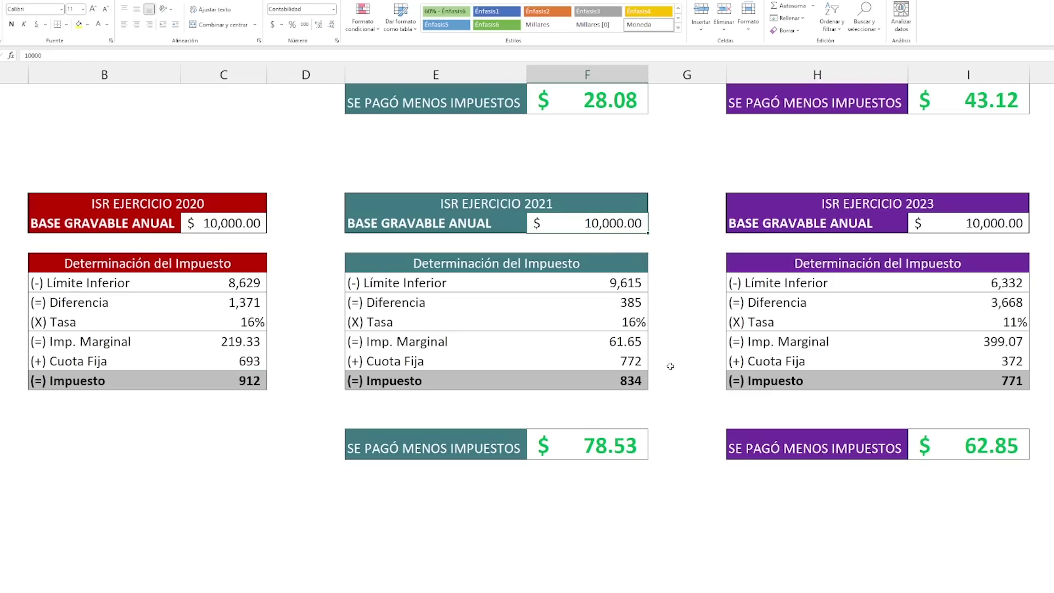
pyautogui.press('Down')
pyautogui.press('Down')
pyautogui.press('Down')
pyautogui.press('Down')
pyautogui.press('Down')
pyautogui.press('Down')
pyautogui.press('Down')
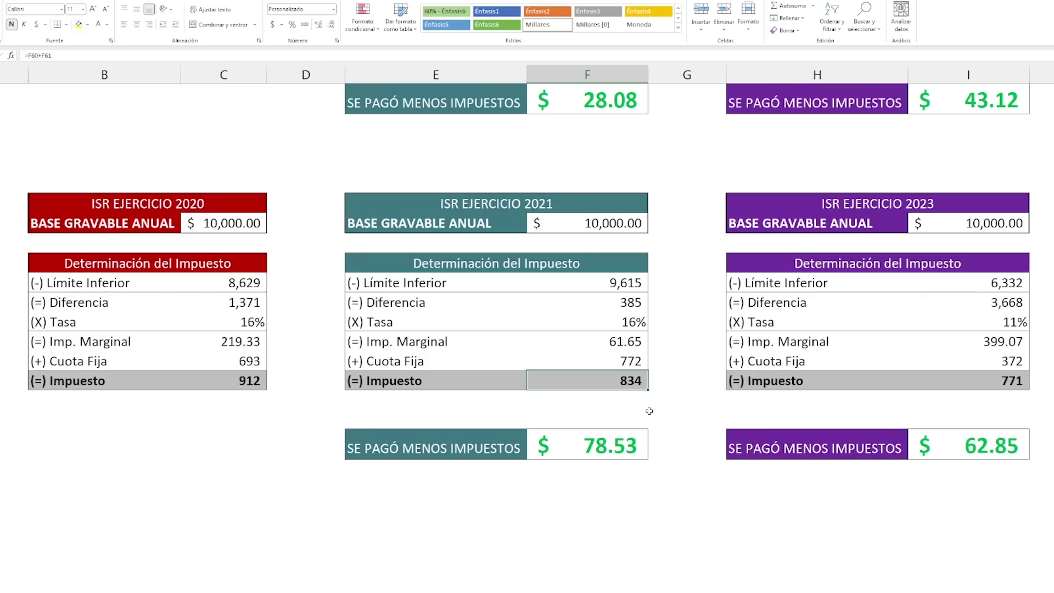
pyautogui.click(612, 453)
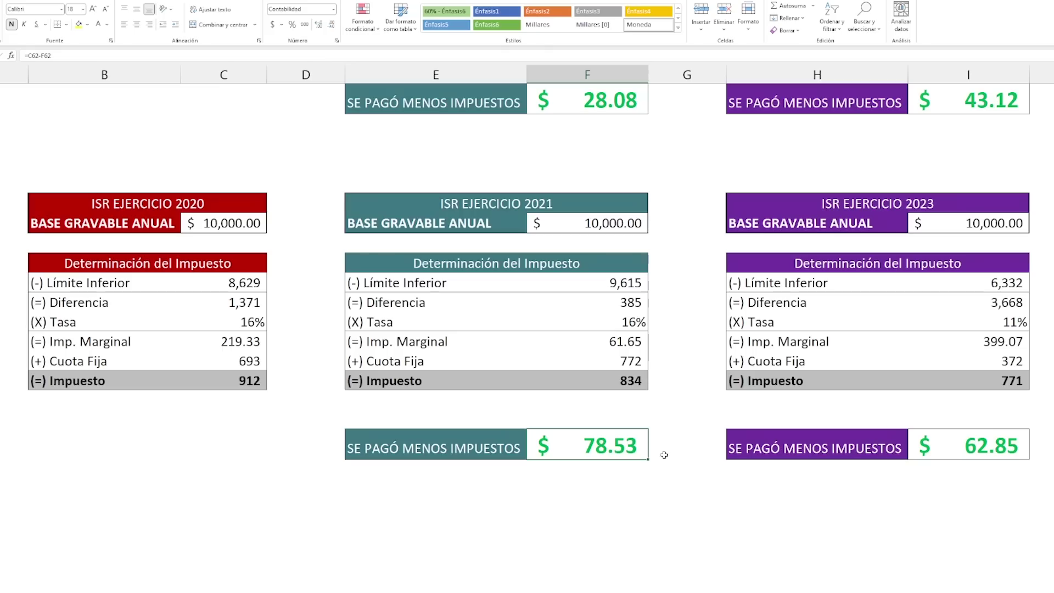
# Examine the fourth comparison's 2023 BASE GRAVABLE ANUAL and Impuesto amounts alongside its 2021 heading.
pyautogui.click(994, 224)
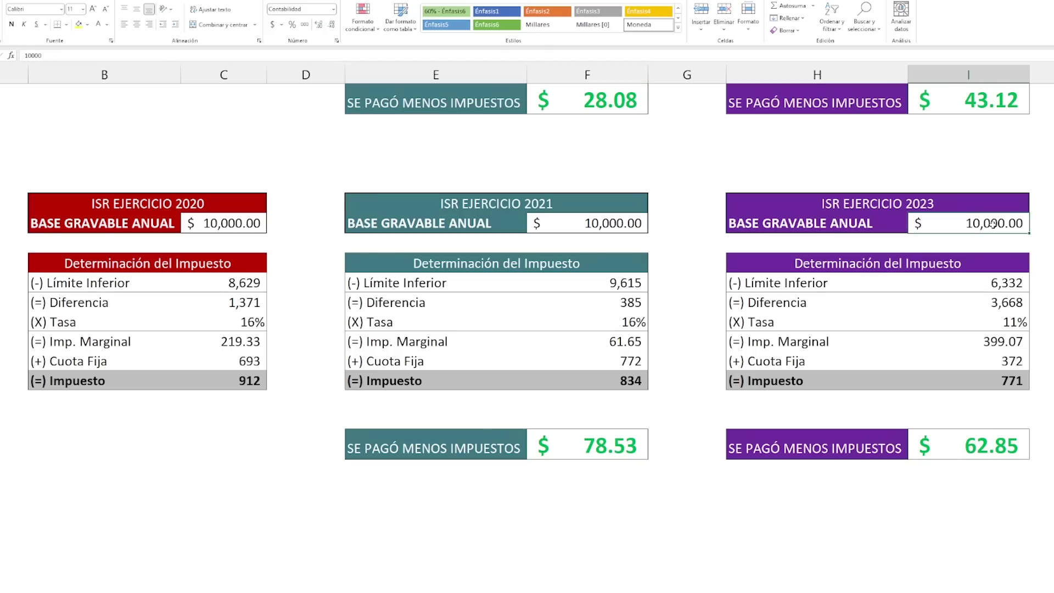
pyautogui.click(996, 378)
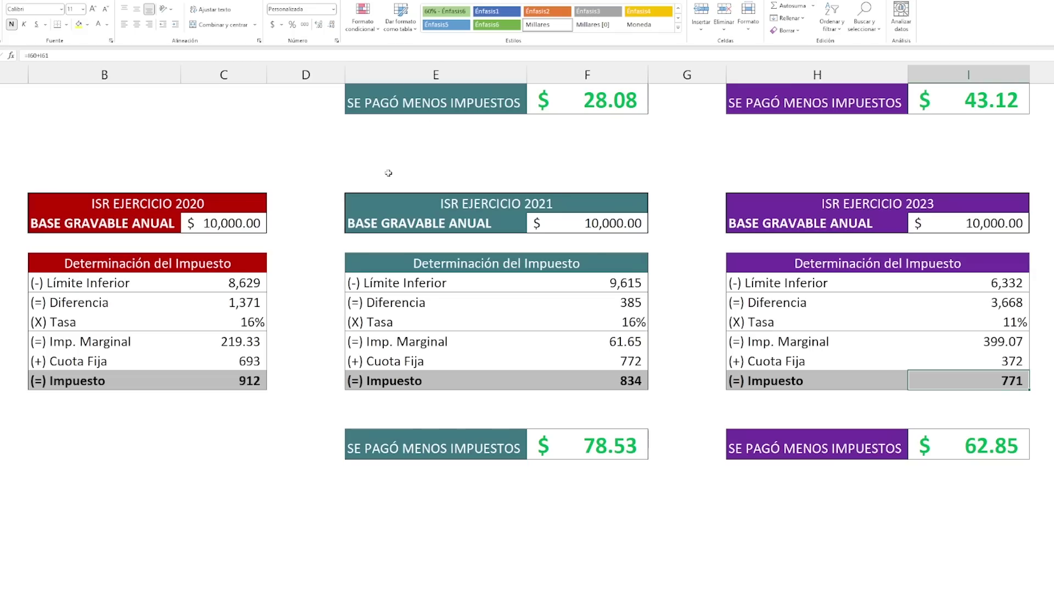
pyautogui.click(466, 204)
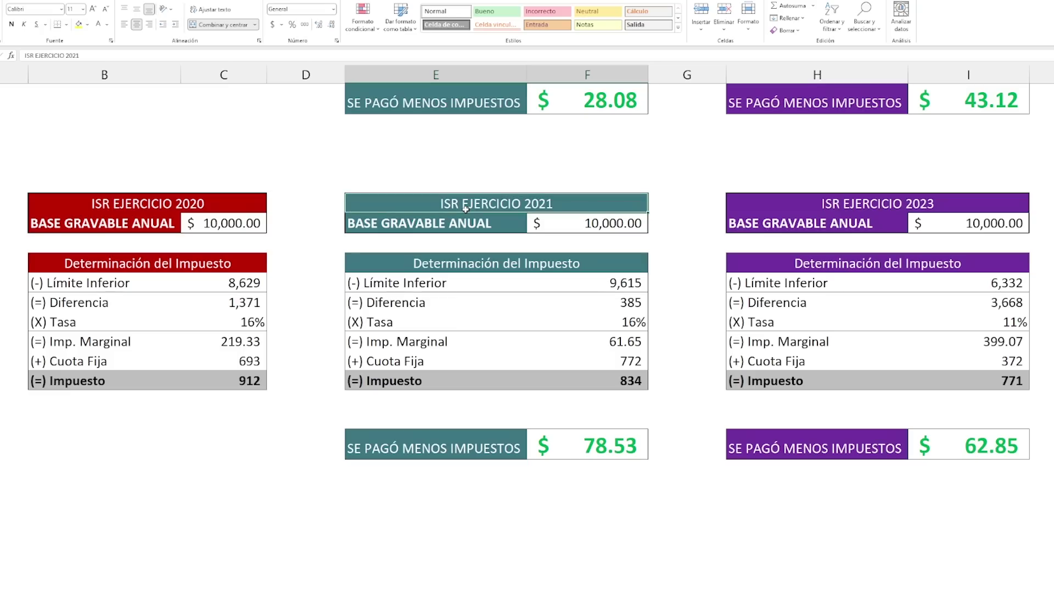
pyautogui.click(915, 218)
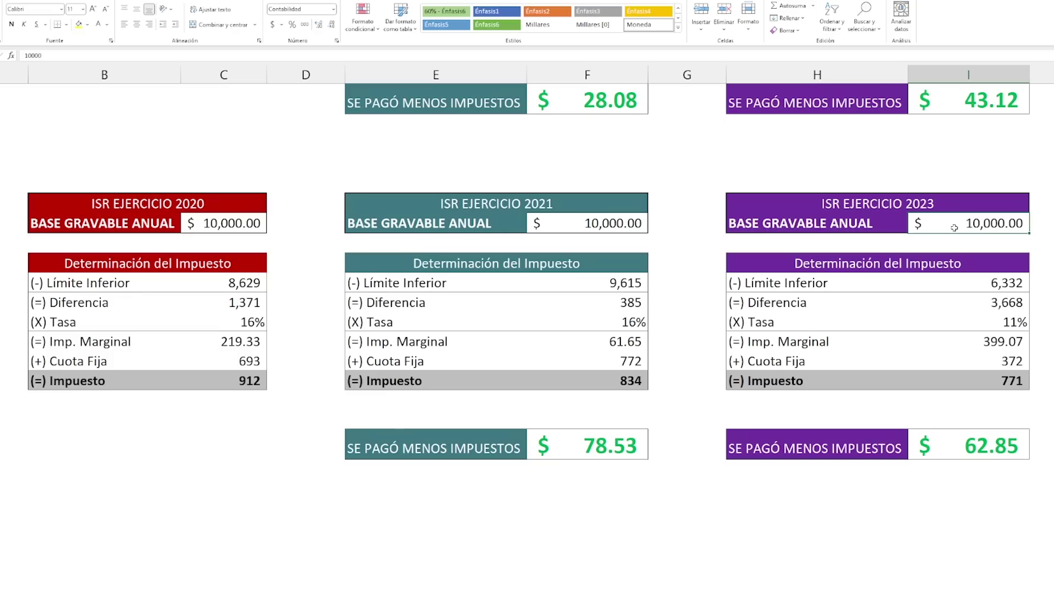
# Go to the fifth ISR comparison and inspect its 2020 BASE GRAVABLE ANUAL and Impuesto, plus the 2021 Impuesto and SE PAGÓ MENOS IMPUESTOS difference.
pyautogui.scroll(-3, 333, 419)
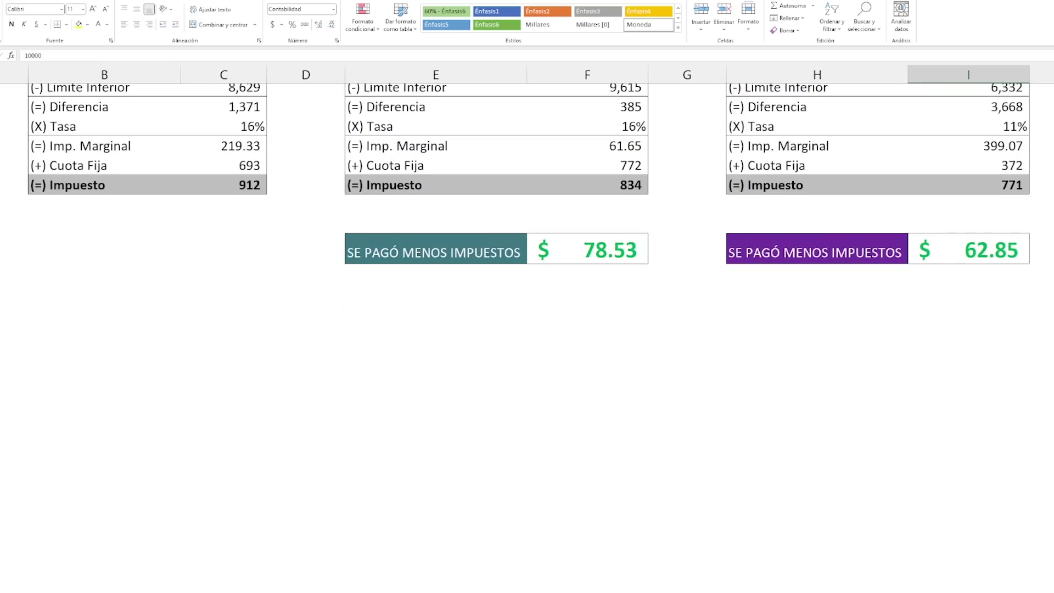
pyautogui.scroll(-2, 250, 360)
pyautogui.scroll(-3, 252, 349)
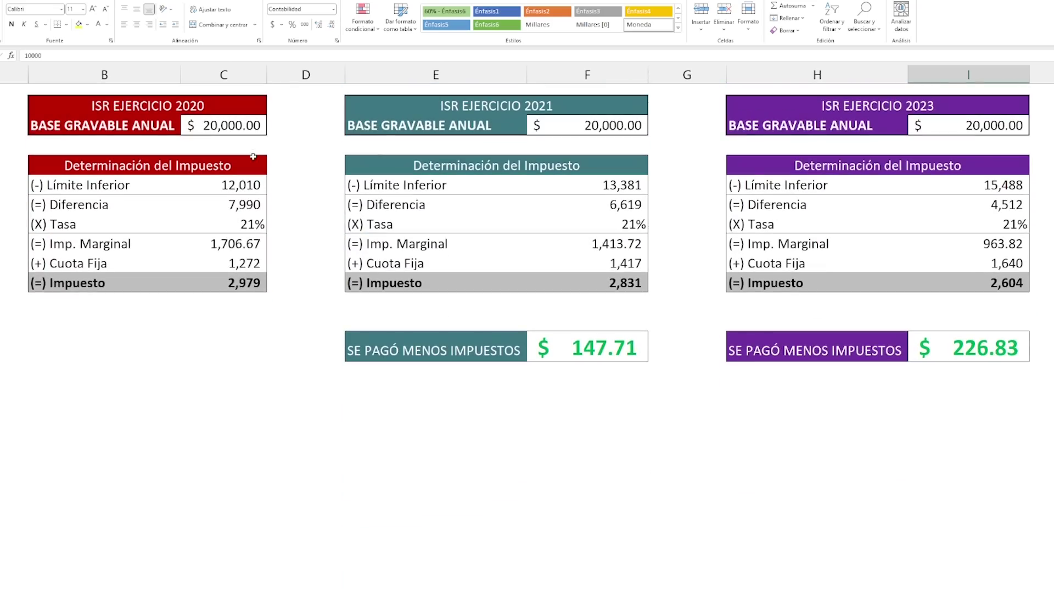
pyautogui.click(250, 128)
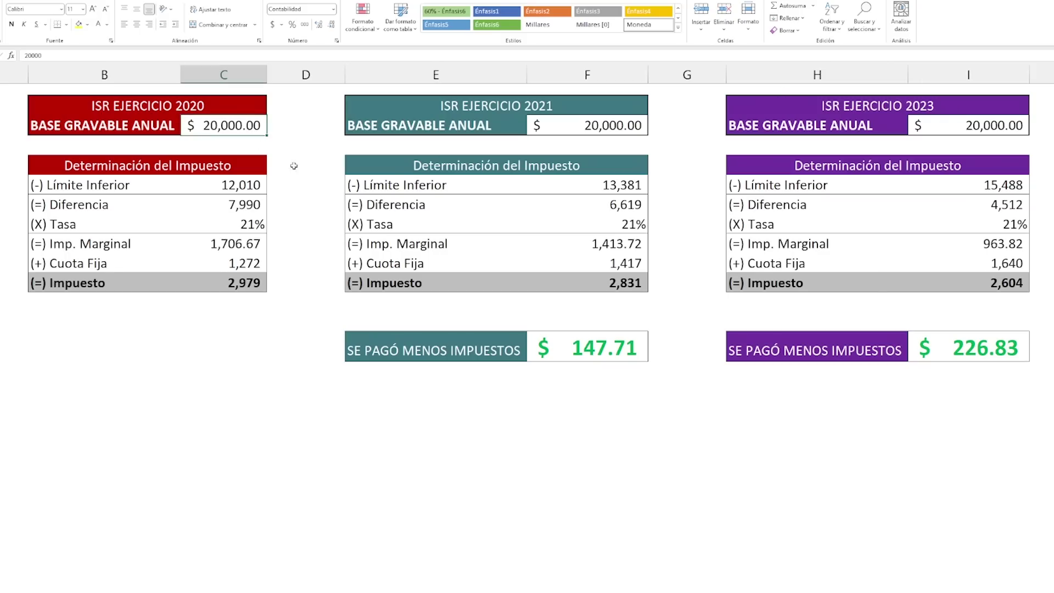
pyautogui.click(246, 285)
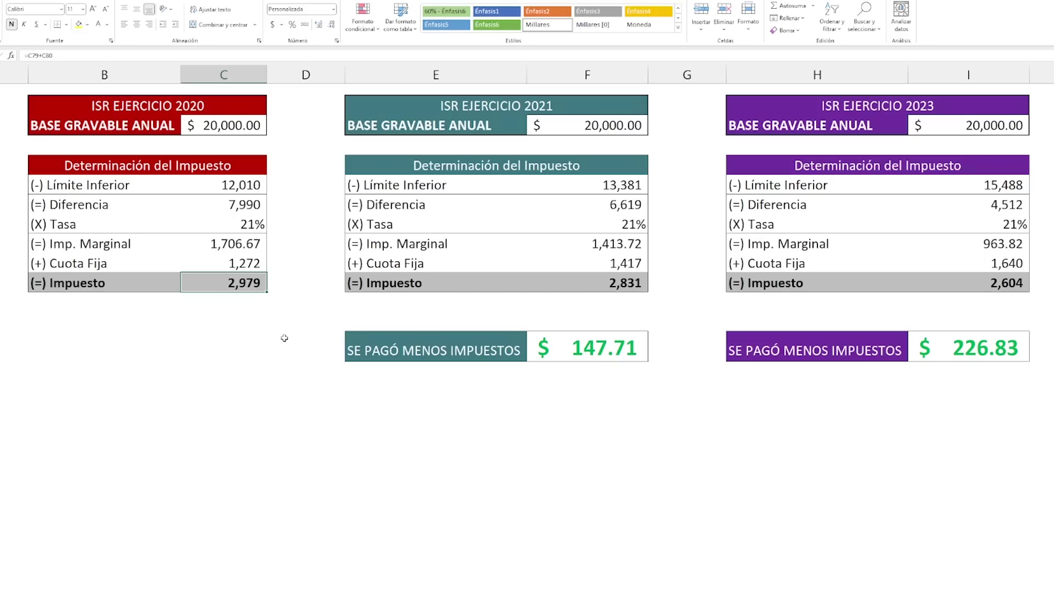
pyautogui.click(611, 291)
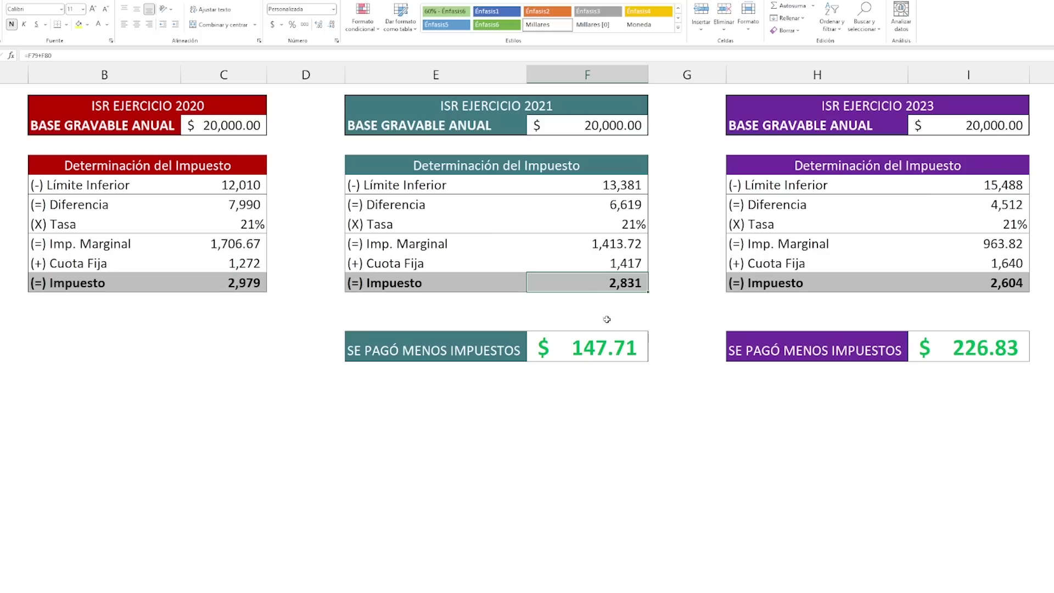
pyautogui.click(586, 351)
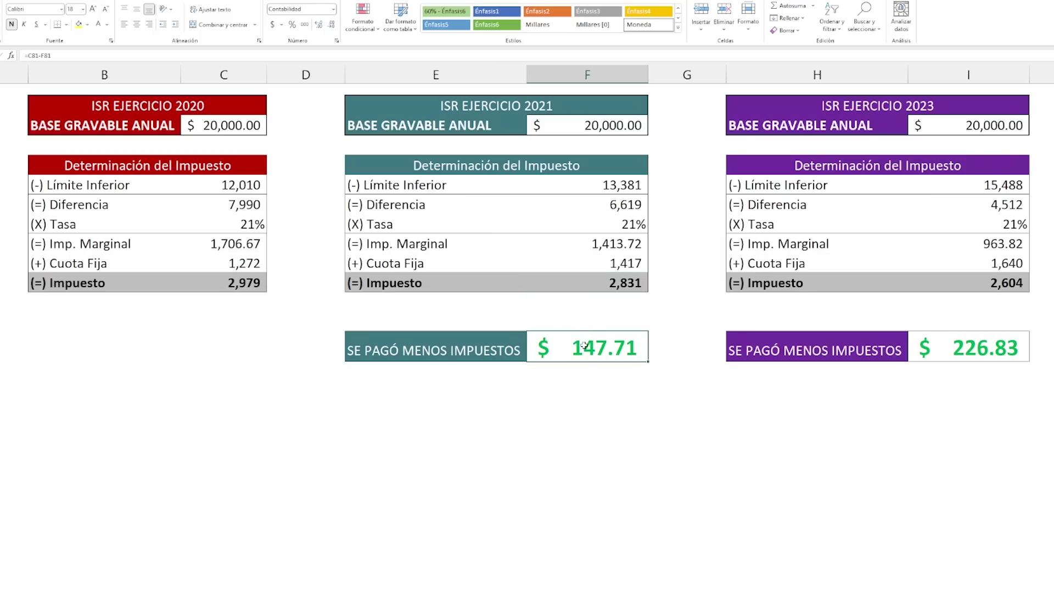
# Examine the fifth comparison's 2023 heading, Impuesto amount and SE PAGÓ MENOS IMPUESTOS difference.
pyautogui.click(969, 105)
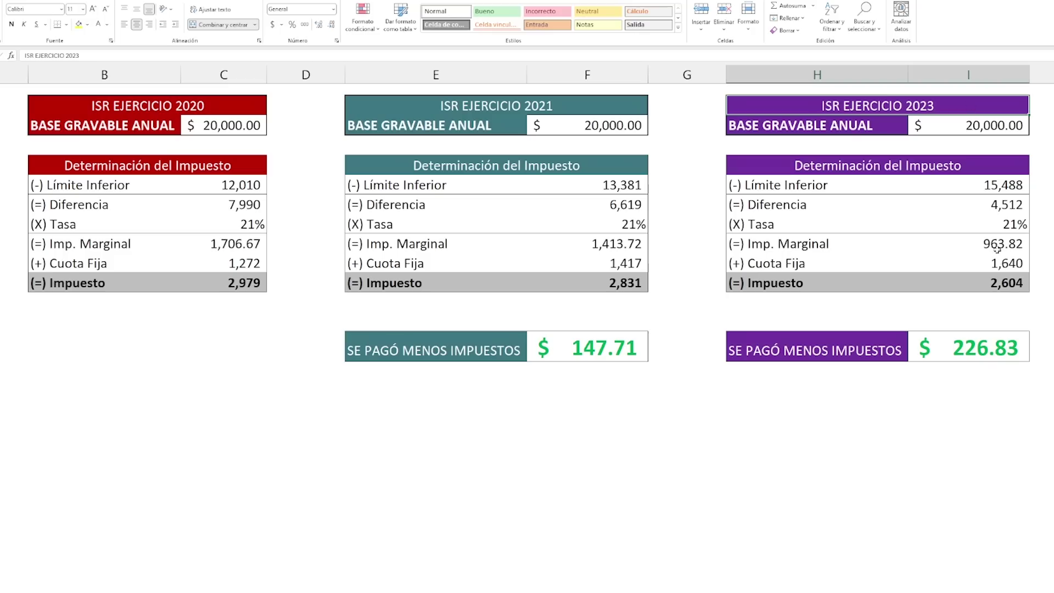
pyautogui.click(1008, 285)
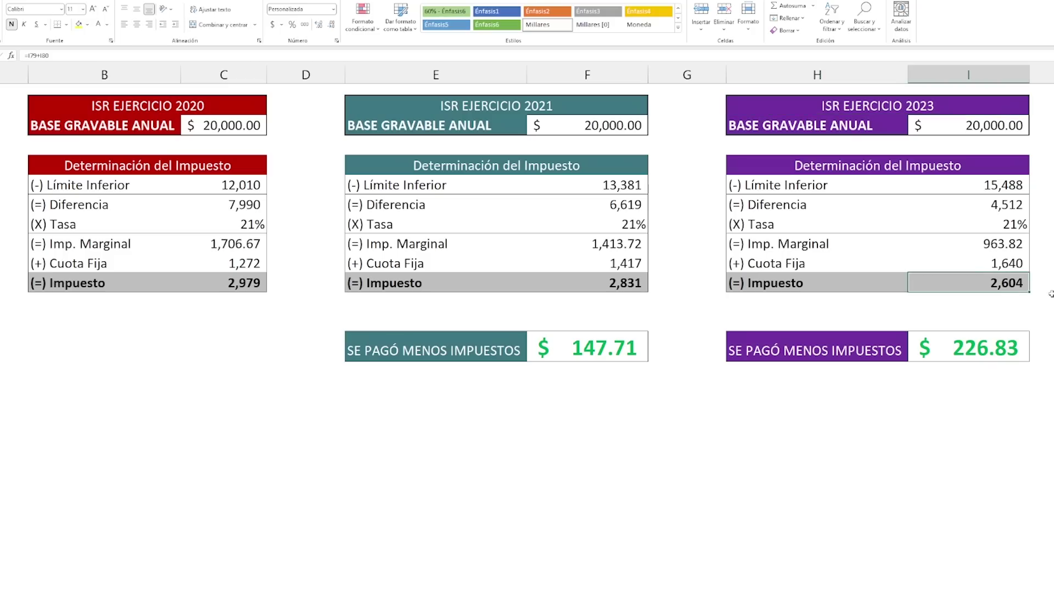
pyautogui.click(1013, 342)
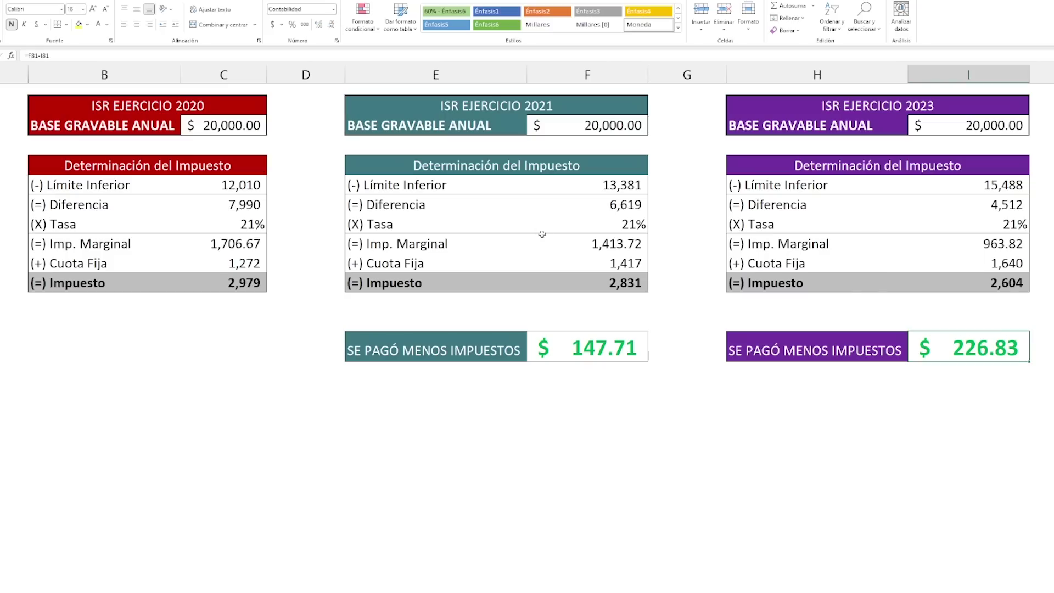
# Go to the sixth ISR comparison and review its 2020 BASE GRAVABLE ANUAL and Impuesto with the 2021 SE PAGÓ MENOS IMPUESTOS difference.
pyautogui.scroll(-2, 343, 338)
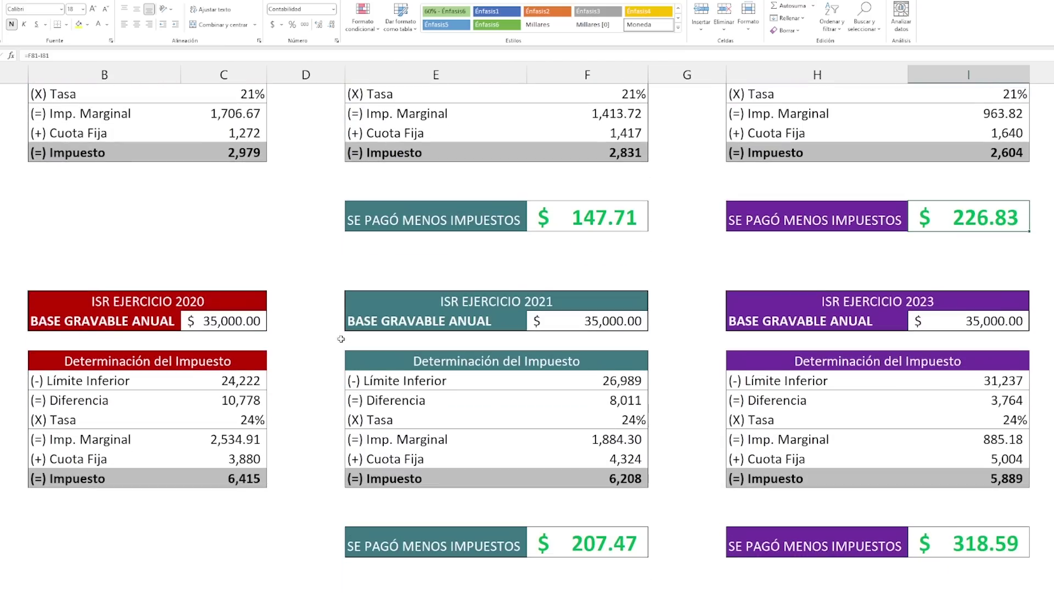
pyautogui.click(312, 328)
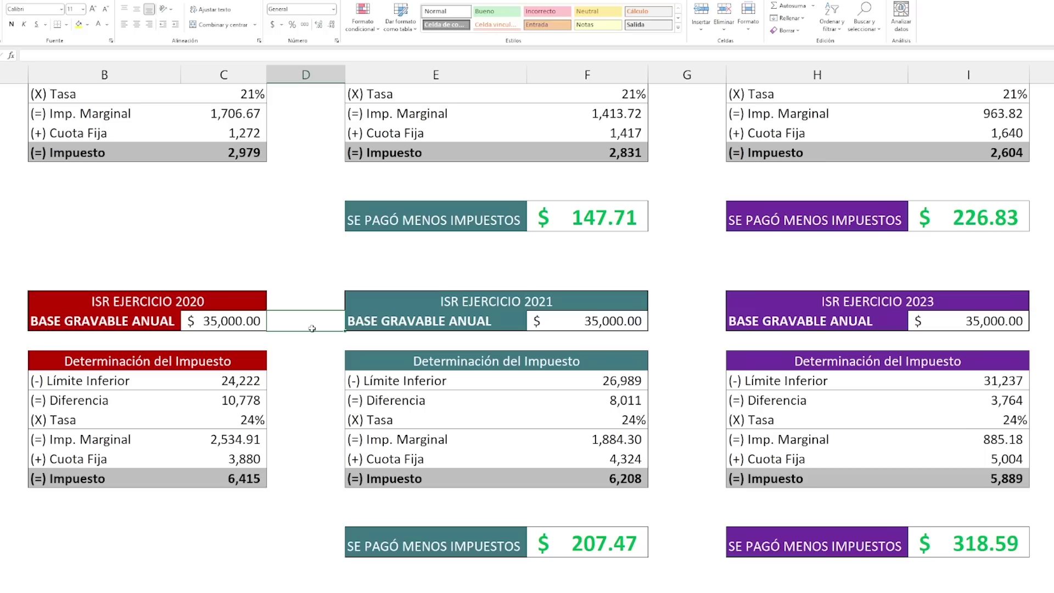
pyautogui.scroll(-3, 312, 328)
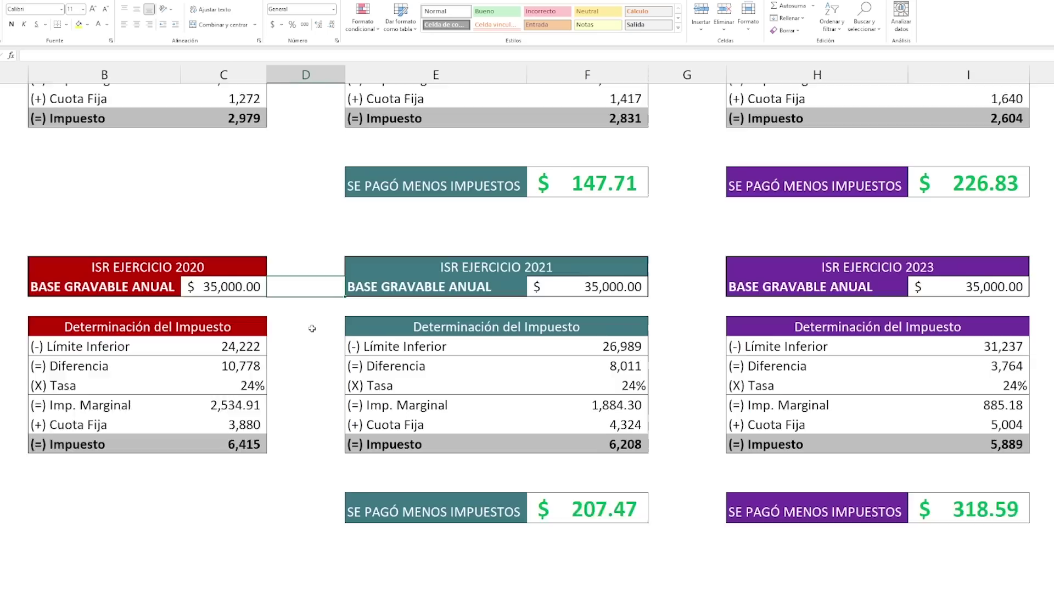
pyautogui.click(221, 122)
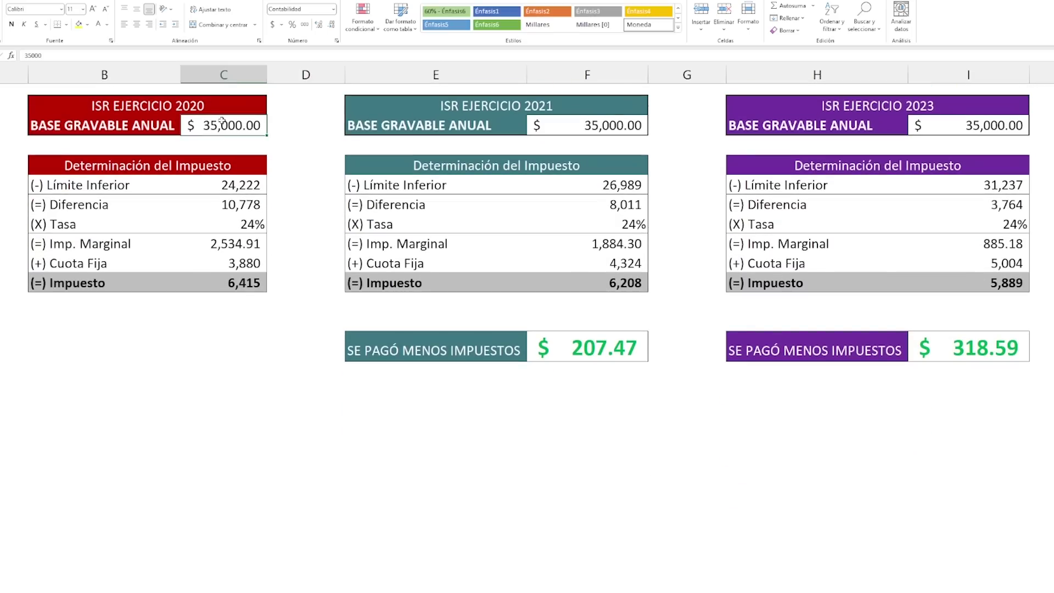
pyautogui.click(216, 284)
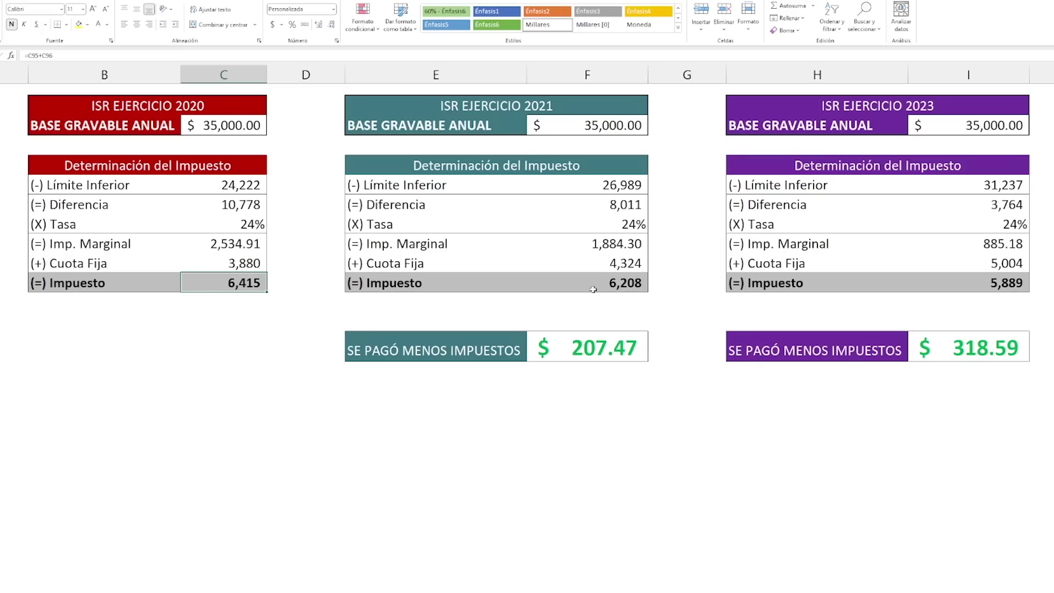
pyautogui.click(588, 352)
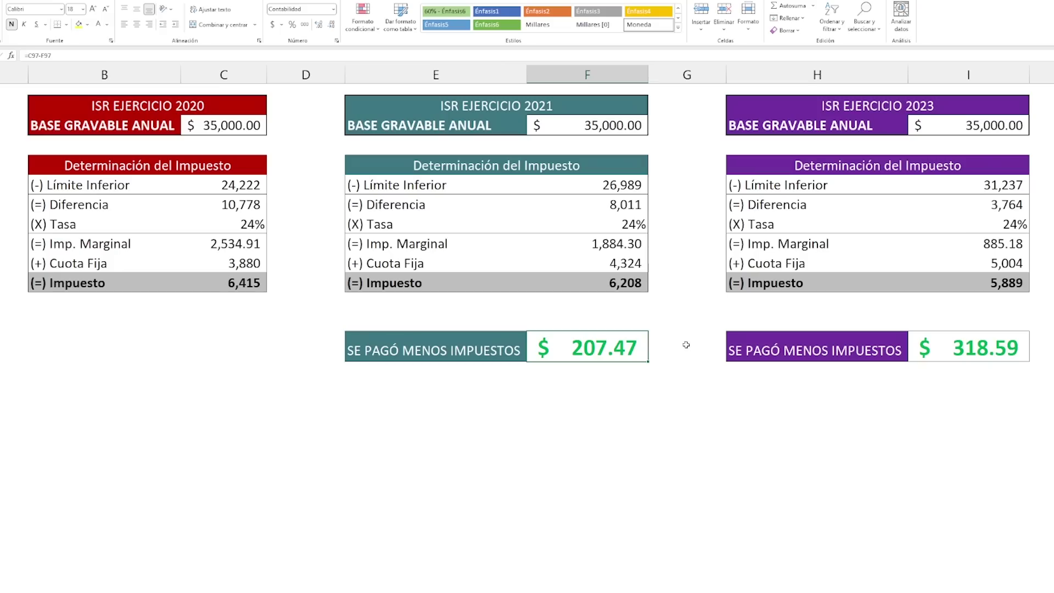
# Check the sixth comparison's 2023 heading, Impuesto amount and SE PAGÓ MENOS IMPUESTOS difference.
pyautogui.click(931, 108)
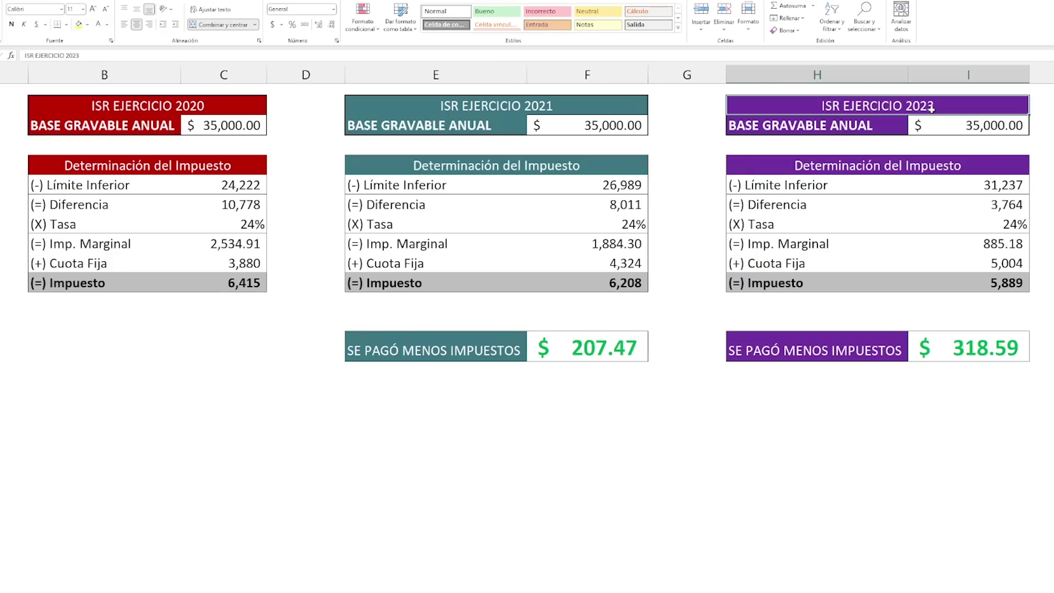
pyautogui.click(982, 275)
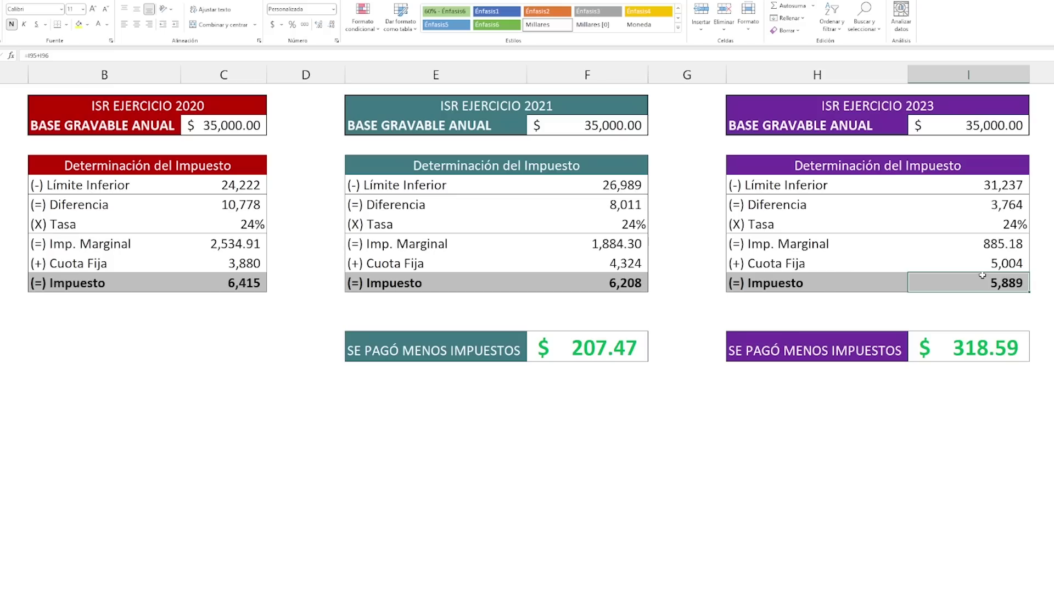
pyautogui.click(968, 335)
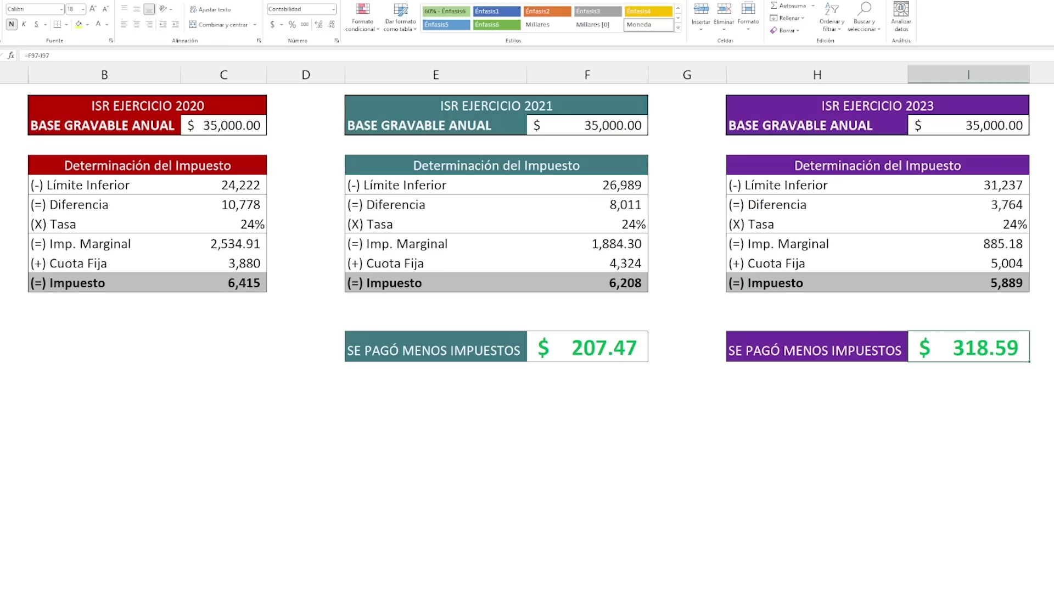
# Go to the seventh ISR comparison below and inspect its 2020 BASE GRAVABLE ANUAL and Impuesto amounts.
pyautogui.scroll(-5, 234, 368)
pyautogui.scroll(-3, 234, 368)
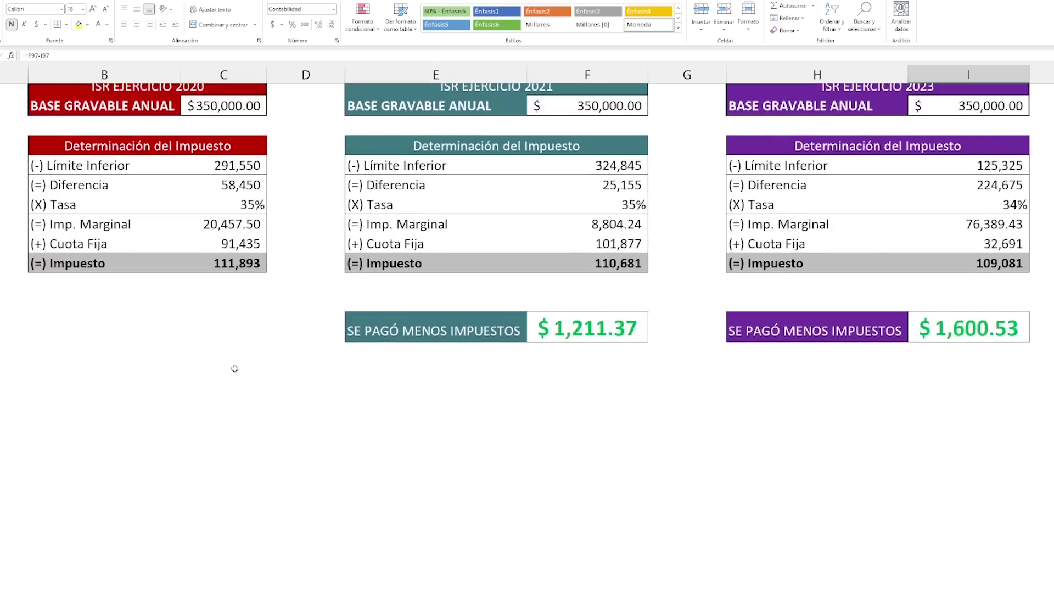
pyautogui.scroll(2, 235, 368)
pyautogui.click(232, 201)
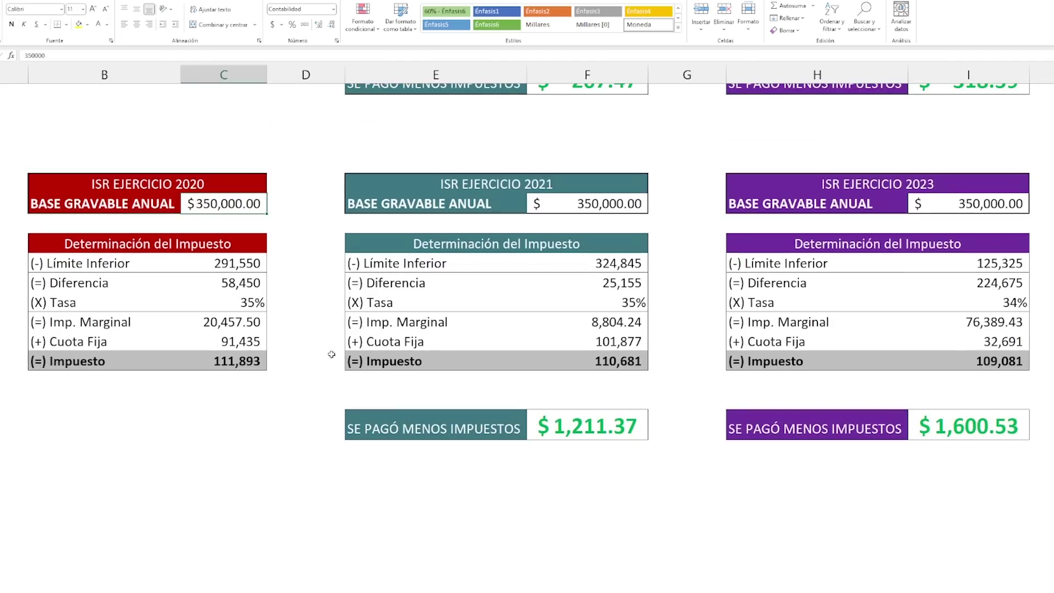
pyautogui.click(299, 365)
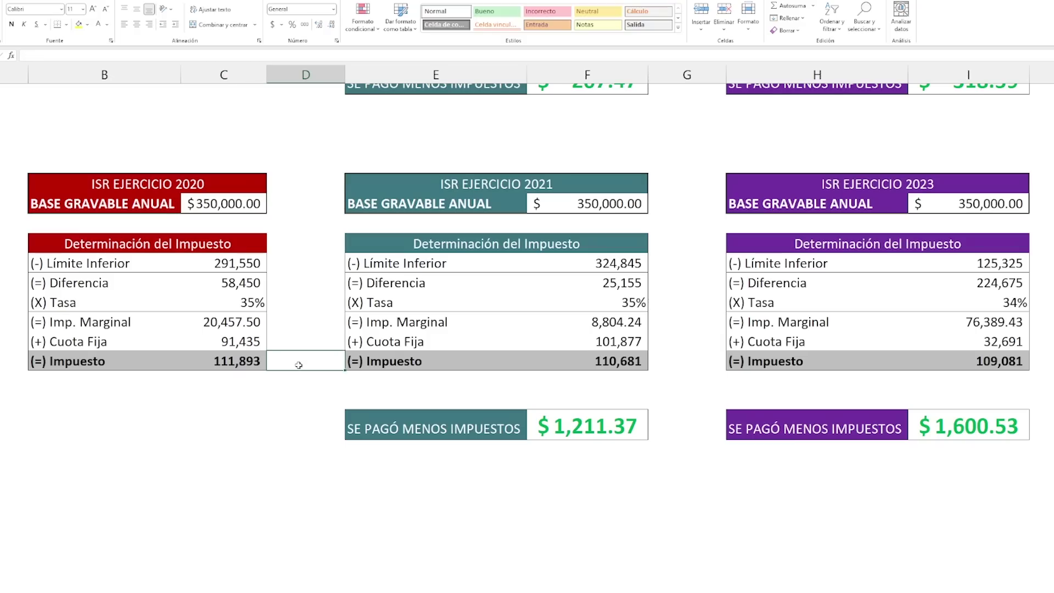
pyautogui.click(219, 361)
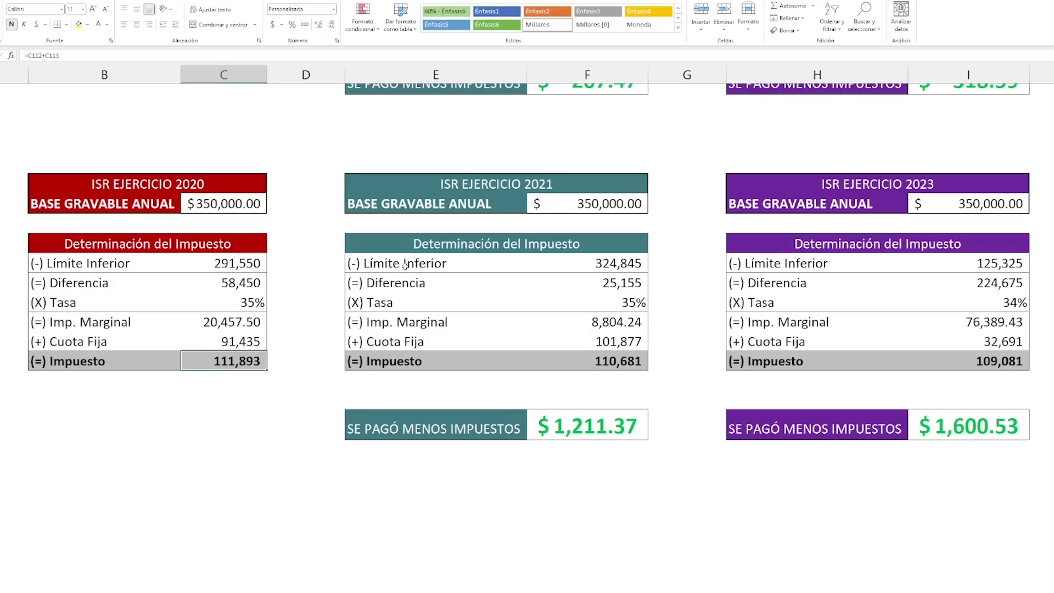
# Review the seventh comparison's 2021 heading, Impuesto amount and SE PAGÓ MENOS IMPUESTOS difference.
pyautogui.click(542, 182)
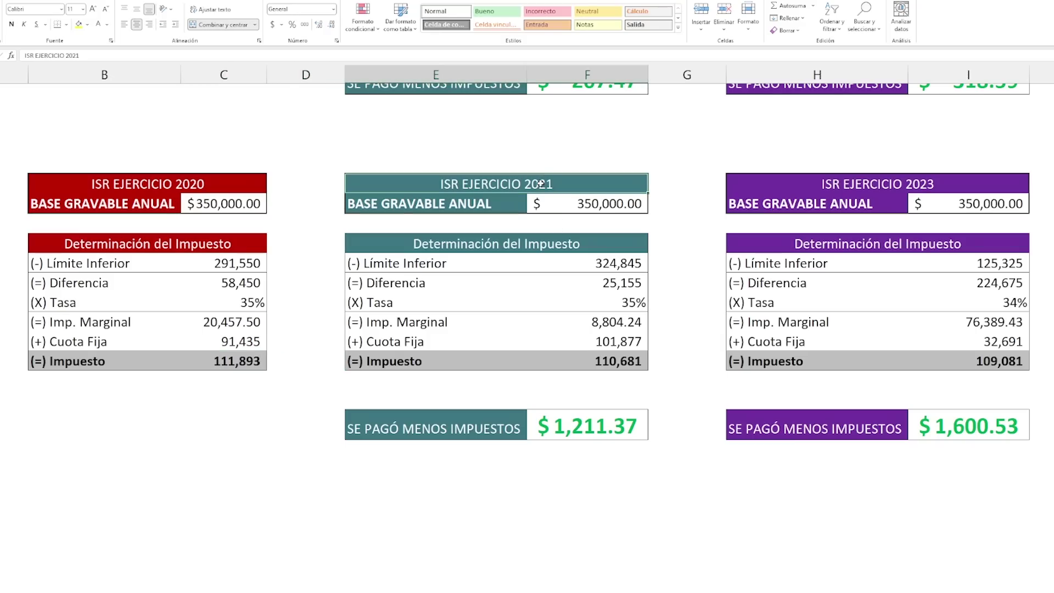
pyautogui.click(594, 359)
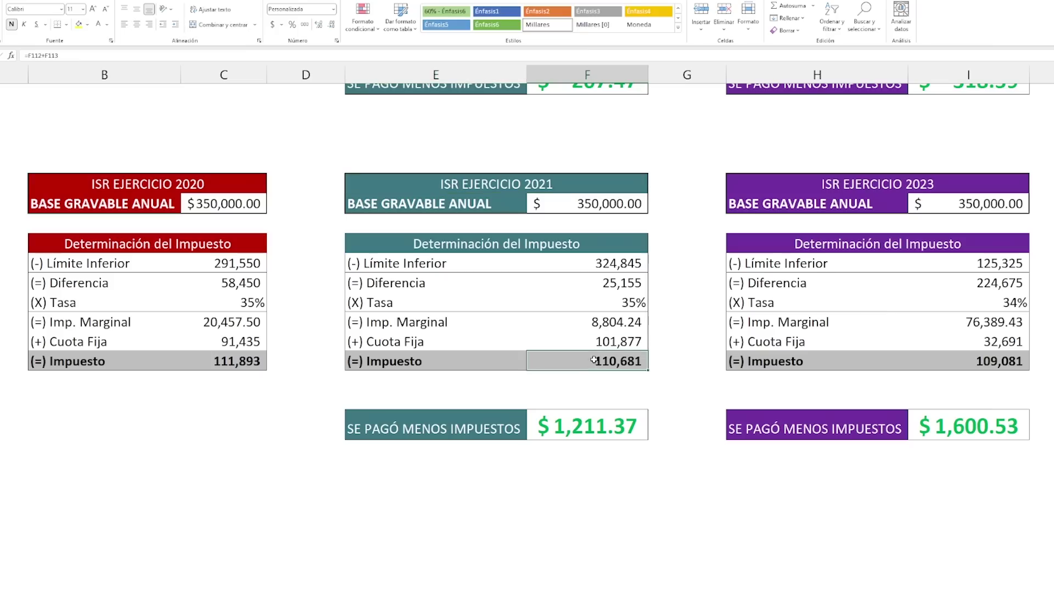
pyautogui.click(582, 423)
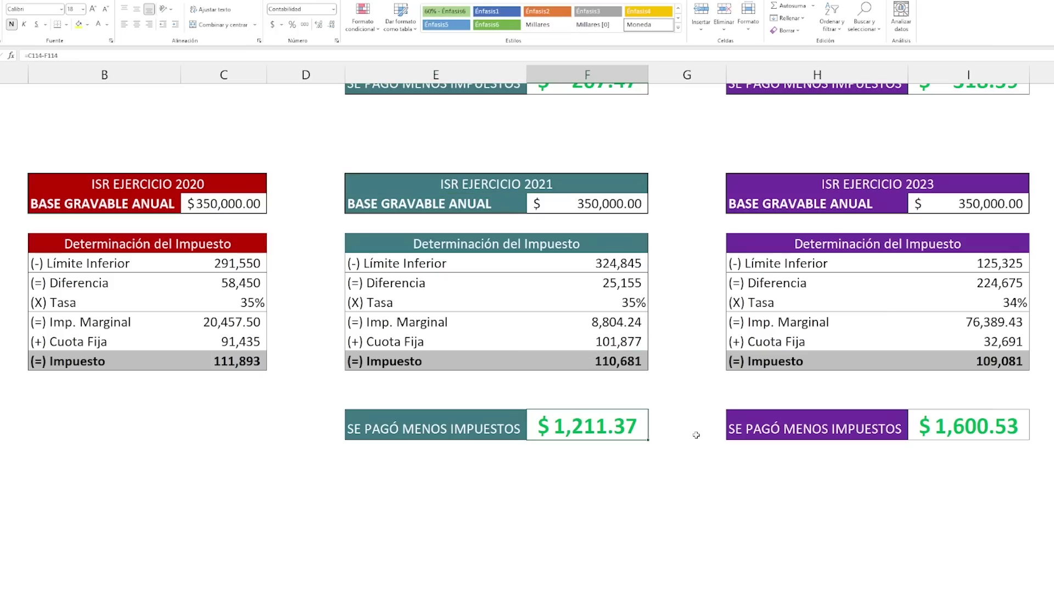
# Examine the seventh comparison's 2023 BASE GRAVABLE ANUAL, Impuesto and SE PAGÓ MENOS IMPUESTOS difference.
pyautogui.click(977, 202)
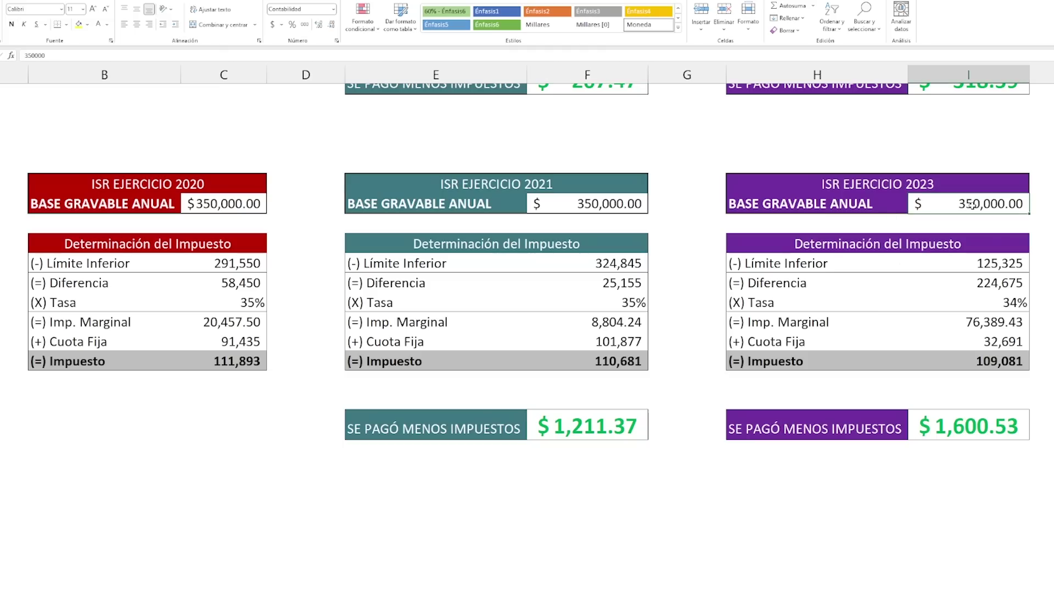
pyautogui.click(981, 357)
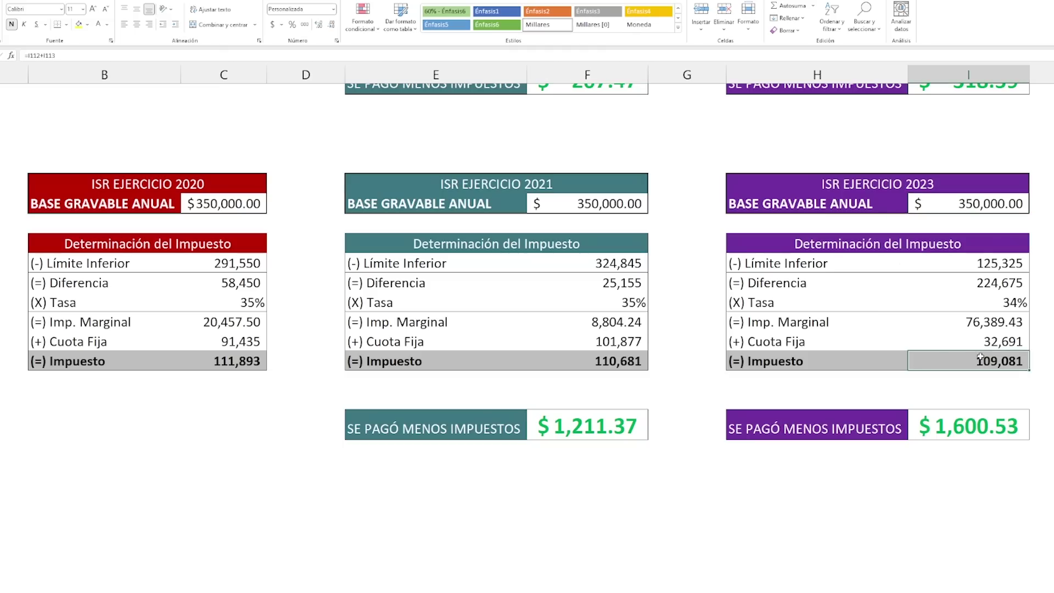
pyautogui.click(959, 420)
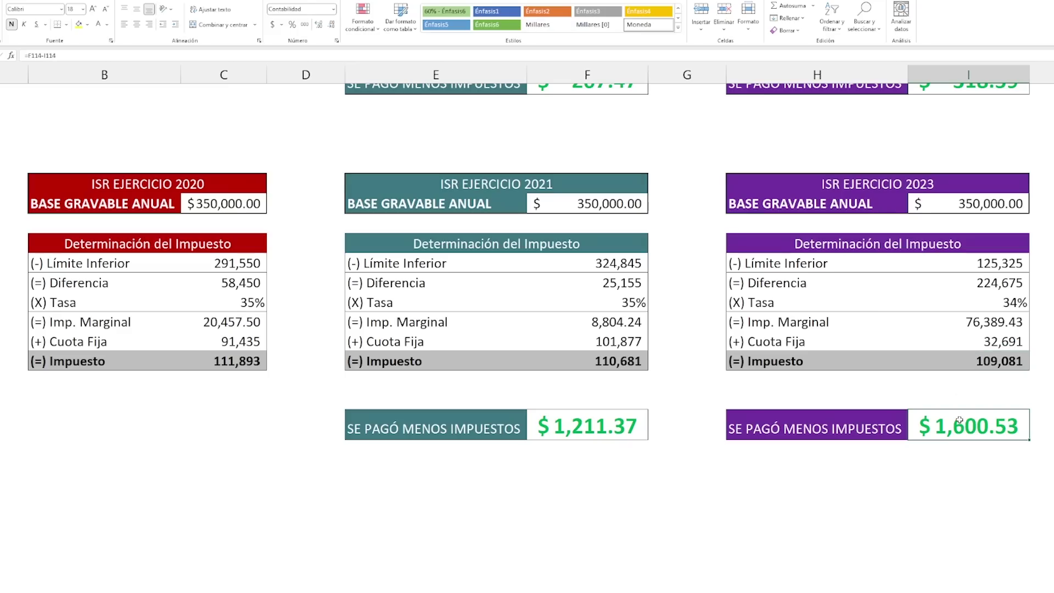